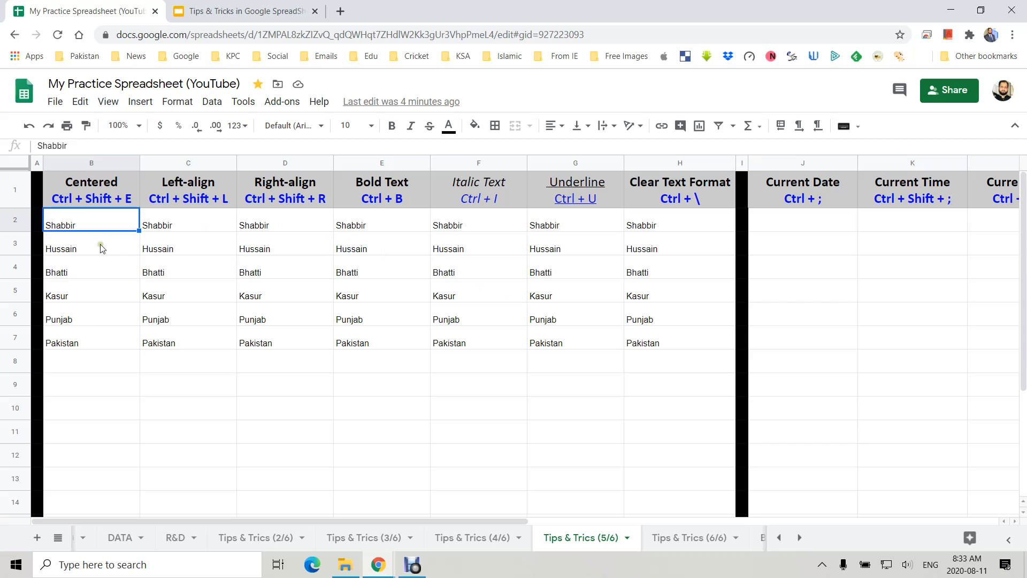
Center the text horizontally in the cell ranges B2:B7 and C2:C7
{"action": "left_click_drag", "start_coordinate": [80, 223], "coordinate": [81, 347]}
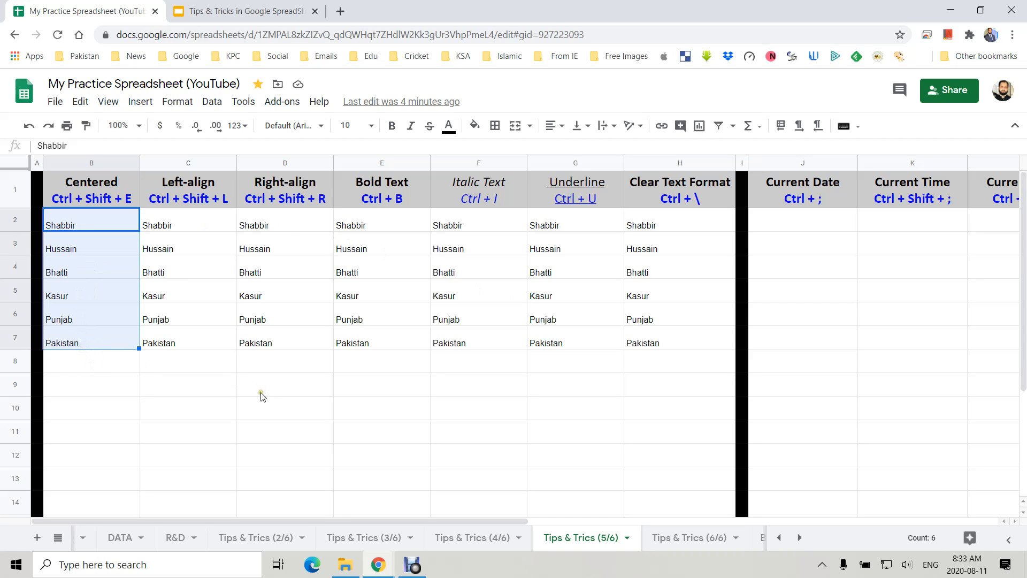
{"action": "key", "text": "ctrl+shift+e"}
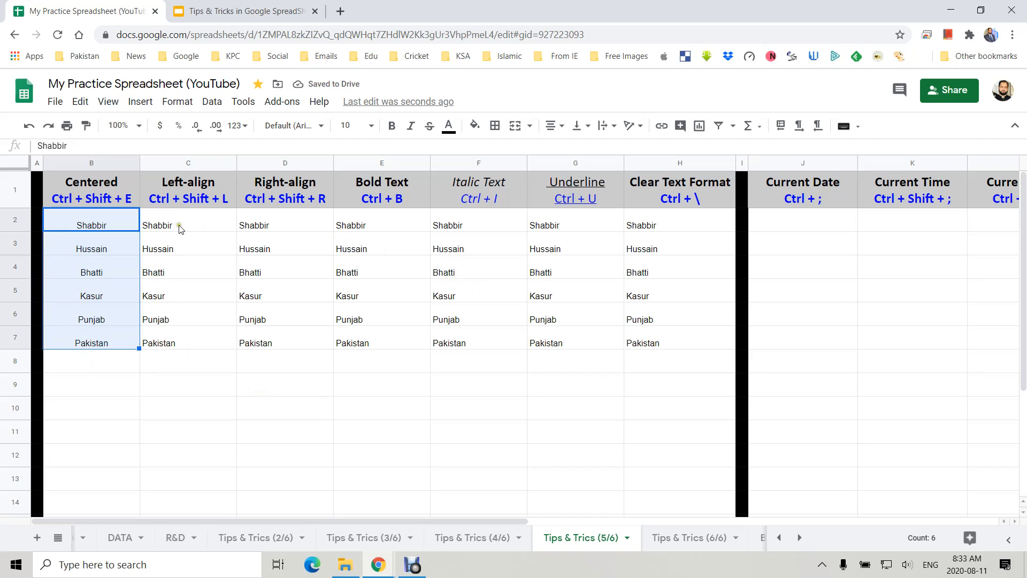
{"action": "left_click_drag", "start_coordinate": [198, 220], "coordinate": [183, 335]}
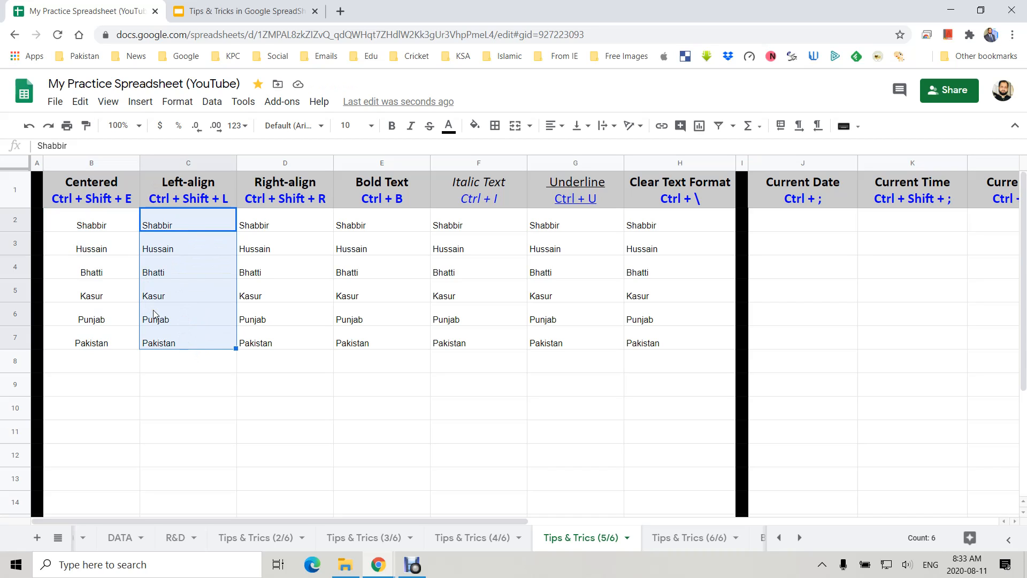
{"action": "key", "text": "ctrl+shift+e"}
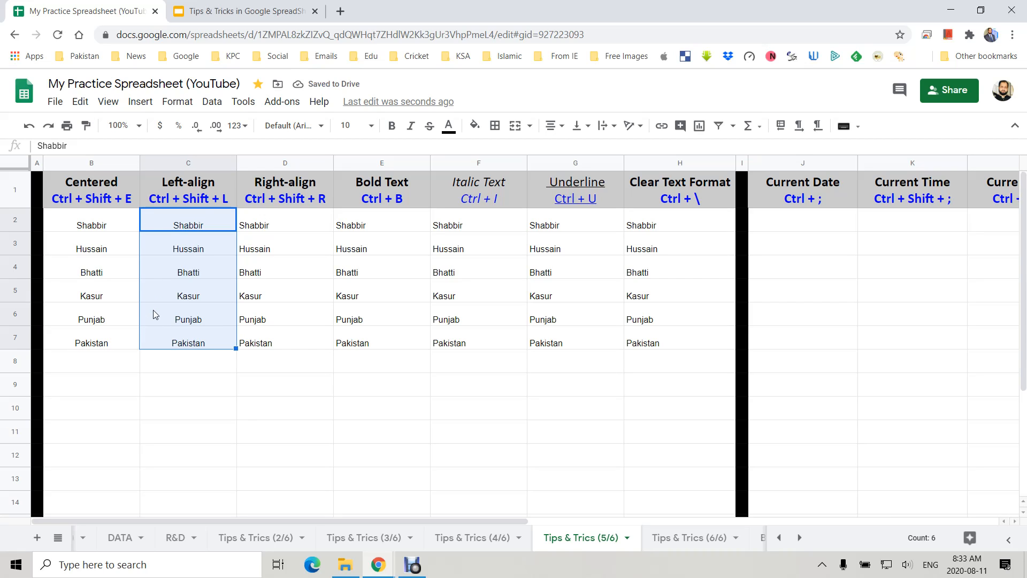
Left-align the text in C2:C7 and right-align the text in D2:D7
{"action": "key", "text": "ctrl+shift+l"}
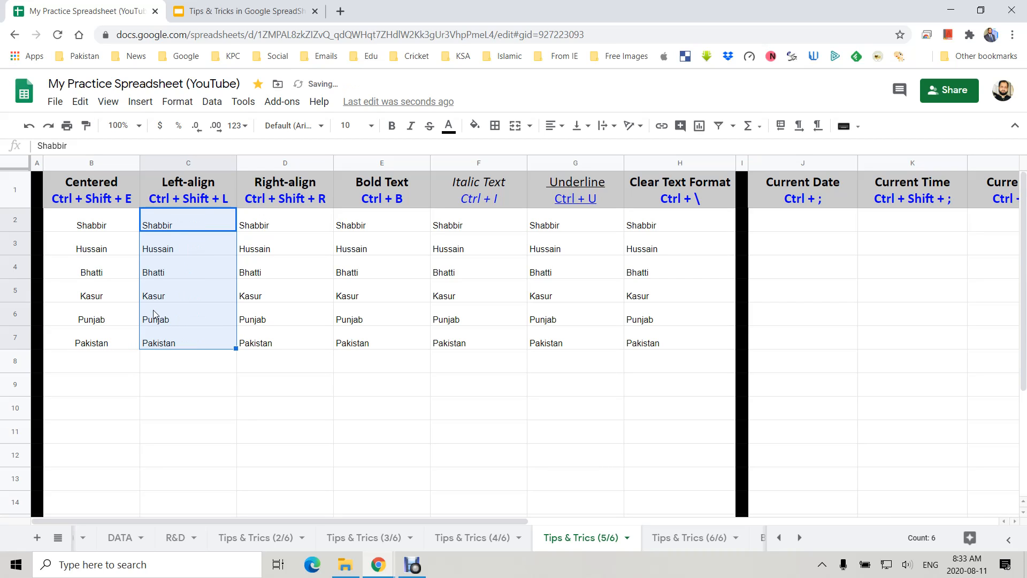
{"action": "left_click_drag", "start_coordinate": [291, 227], "coordinate": [280, 339]}
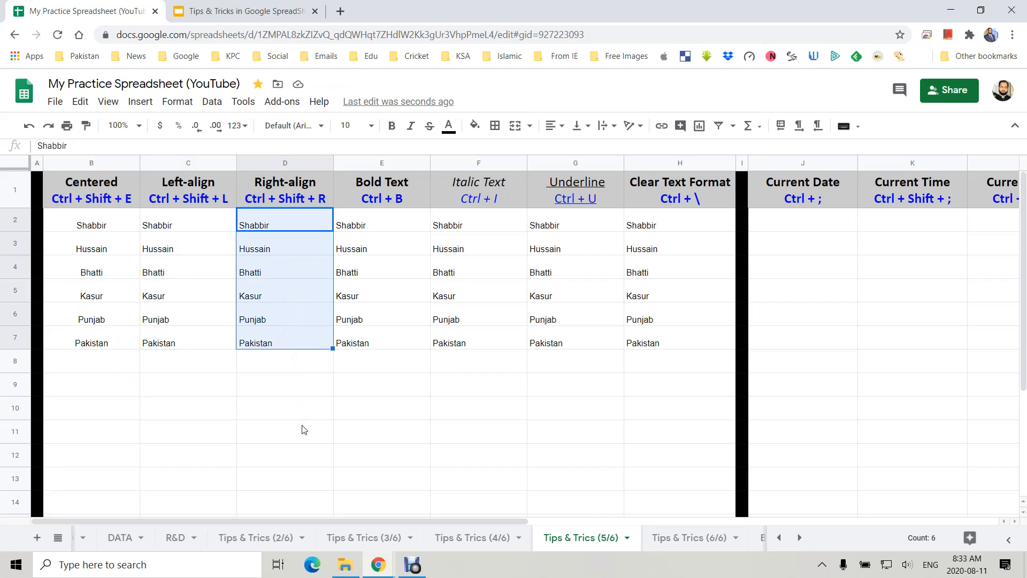
{"action": "key", "text": "ctrl+shift+r"}
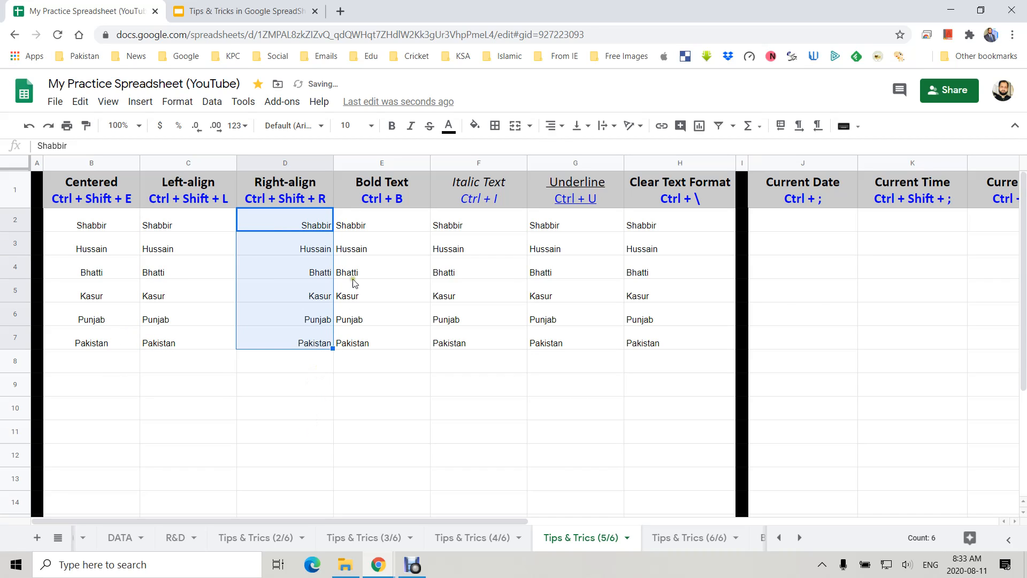
Make the text in the Bold Text column's cells E2:E7 bold
{"action": "left_click_drag", "start_coordinate": [374, 229], "coordinate": [365, 343]}
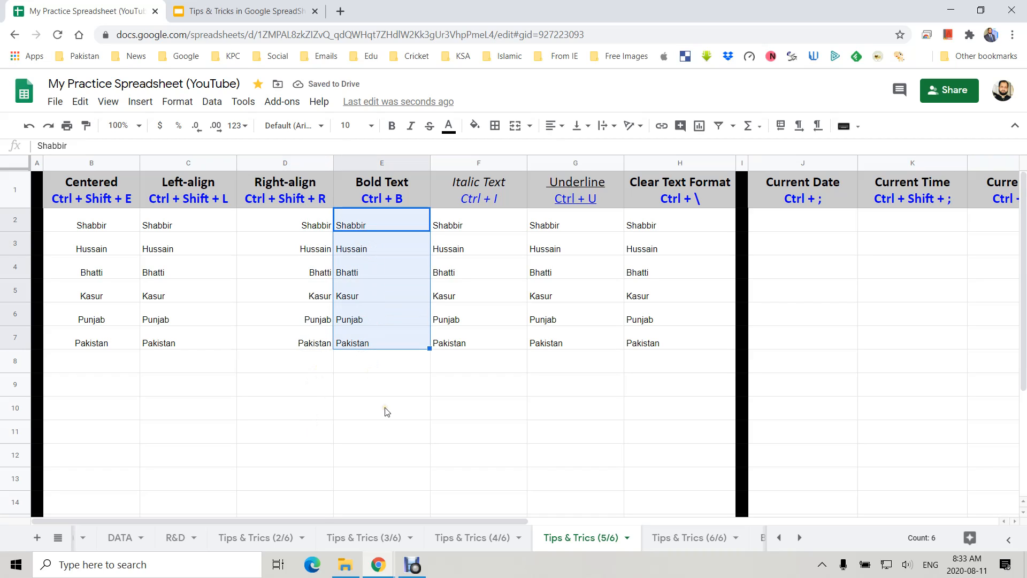
{"action": "key", "text": "ctrl+b"}
{"action": "left_click", "coordinate": [393, 128]}
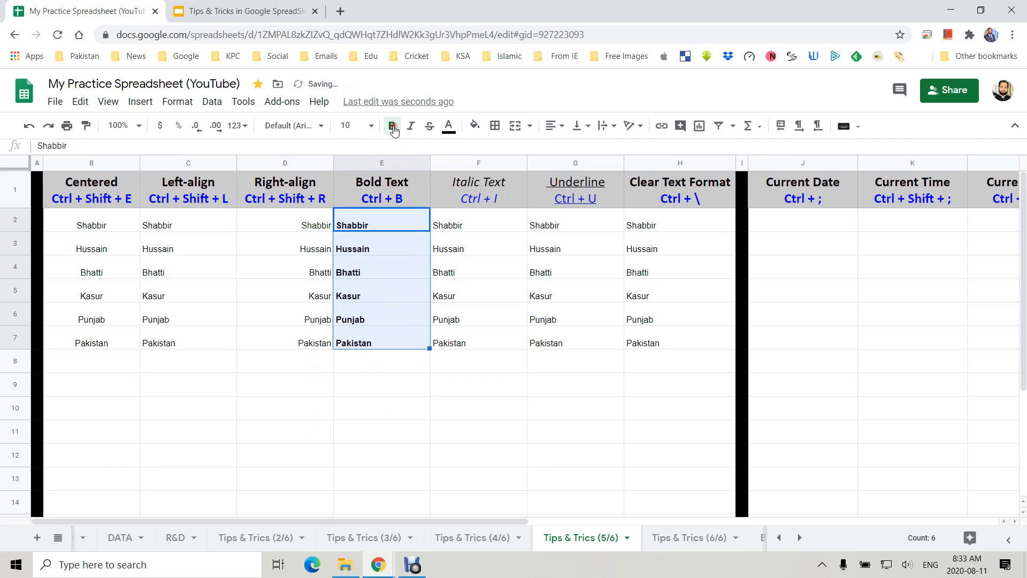
{"action": "left_click", "coordinate": [394, 129]}
{"action": "left_click", "coordinate": [393, 128]}
{"action": "left_click", "coordinate": [393, 128]}
Italicize the text in cells F2:F7 and underline the text in cells G2:G7
{"action": "left_click_drag", "start_coordinate": [476, 217], "coordinate": [469, 331]}
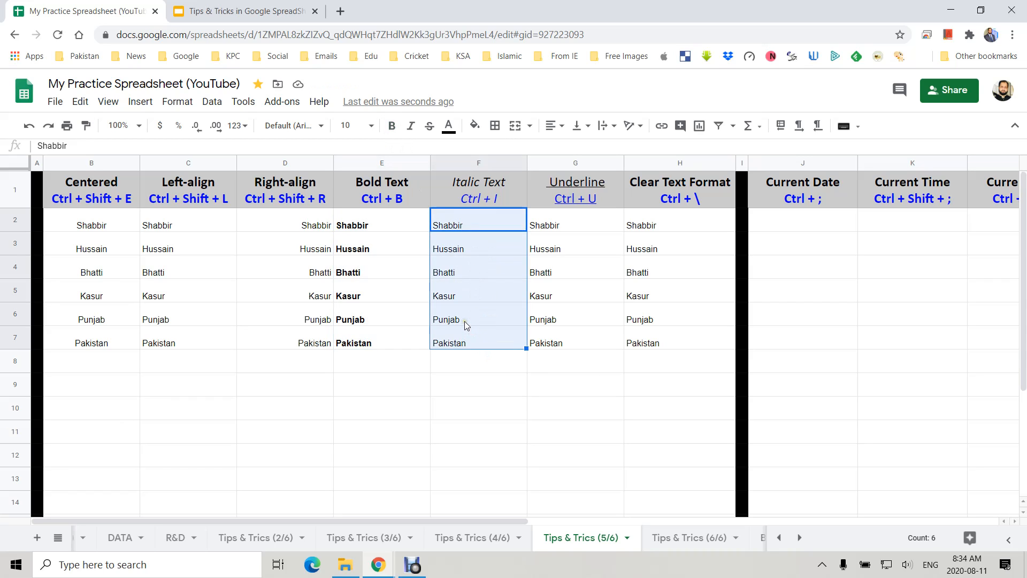
{"action": "key", "text": "ctrl+i"}
{"action": "left_click", "coordinate": [410, 124]}
{"action": "left_click", "coordinate": [411, 124]}
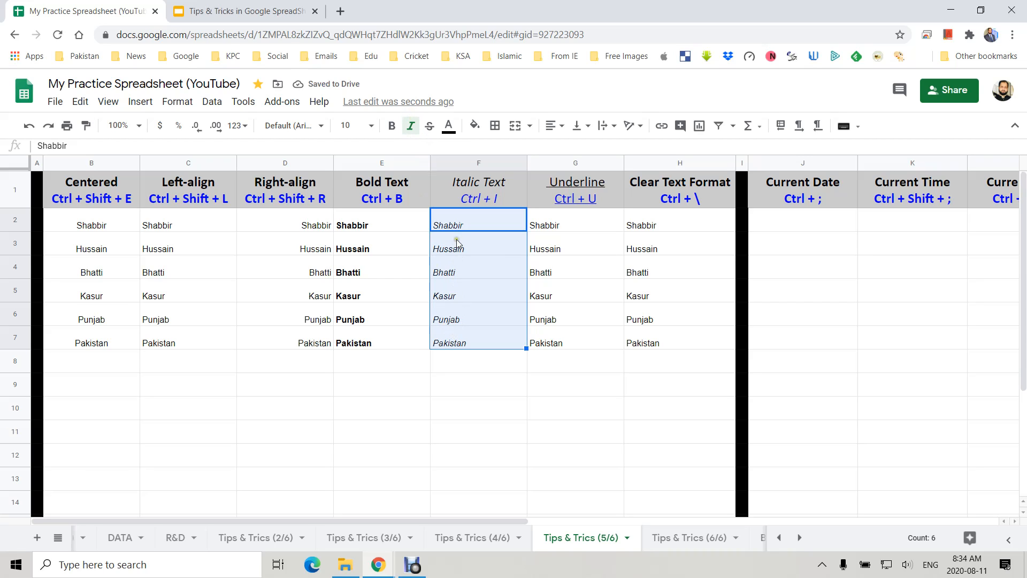
{"action": "left_click_drag", "start_coordinate": [586, 225], "coordinate": [560, 345]}
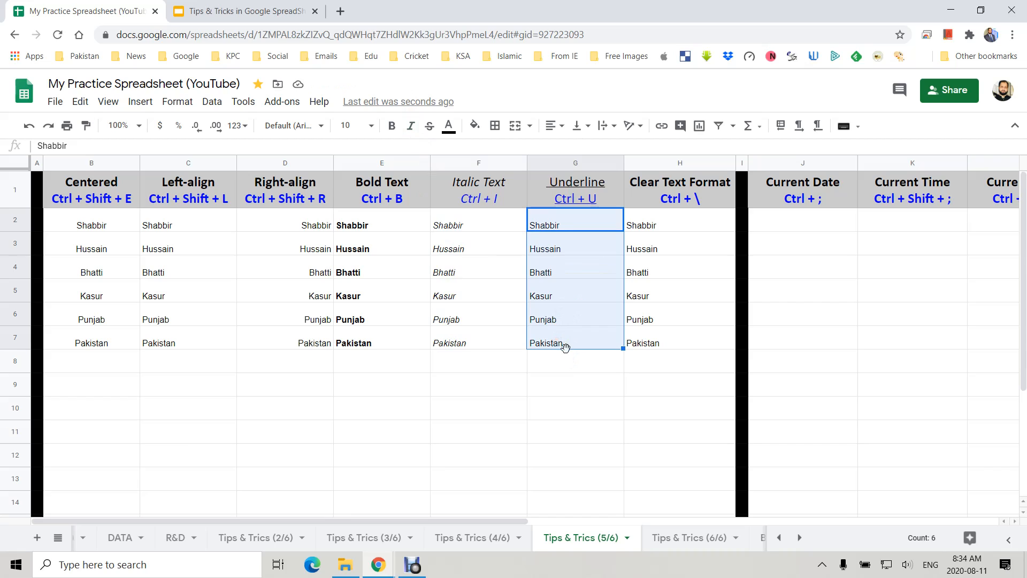
{"action": "key", "text": "ctrl+u"}
Clear all text formatting from the range B1:H7, including the header row
{"action": "left_click_drag", "start_coordinate": [107, 188], "coordinate": [671, 345]}
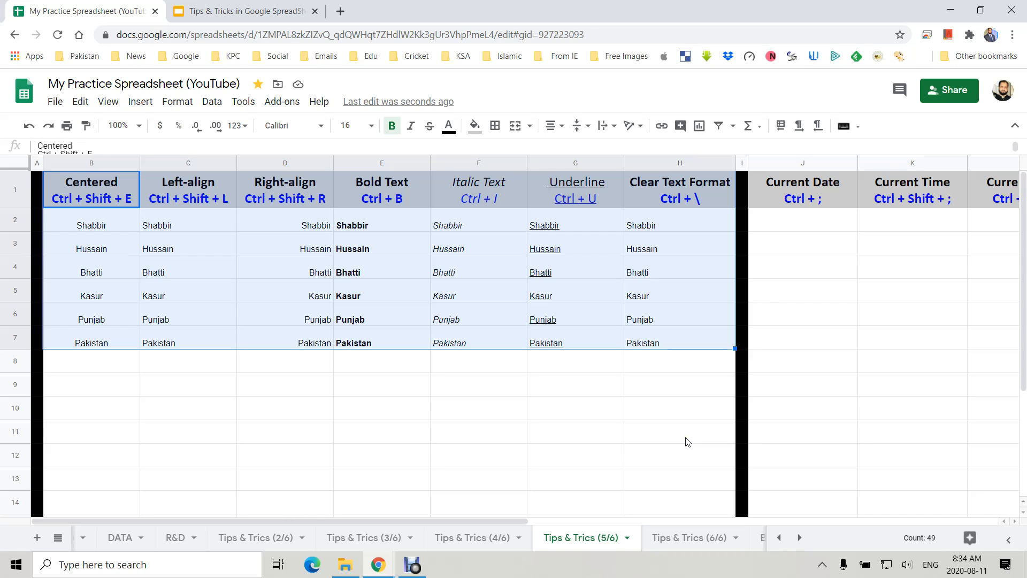
{"action": "key", "text": "ctrl+backslash"}
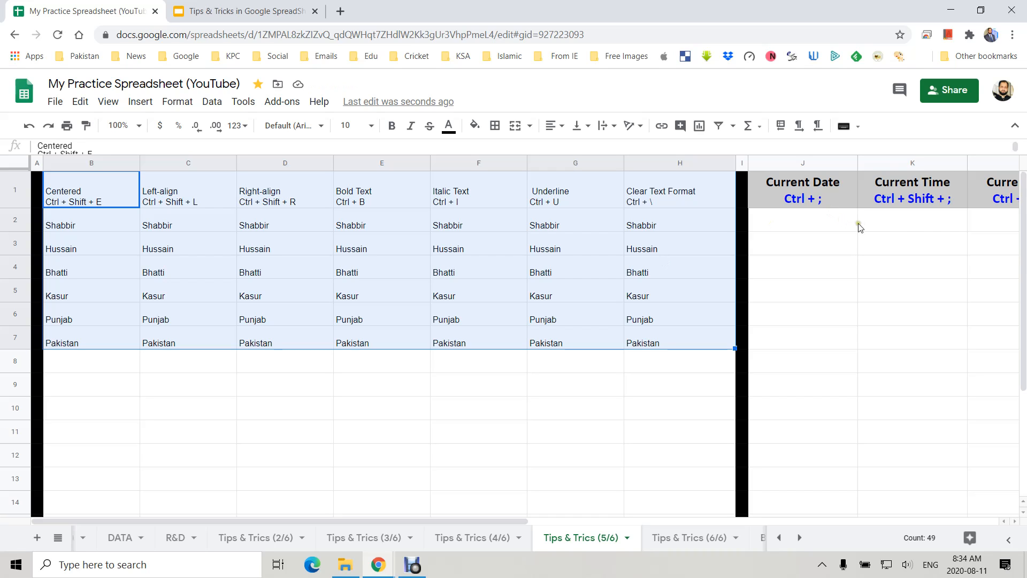
Insert the current date as a static value in cell J2 under the Current Date header
{"action": "scroll", "coordinate": [724, 281], "scroll_direction": "right", "scroll_amount": 5}
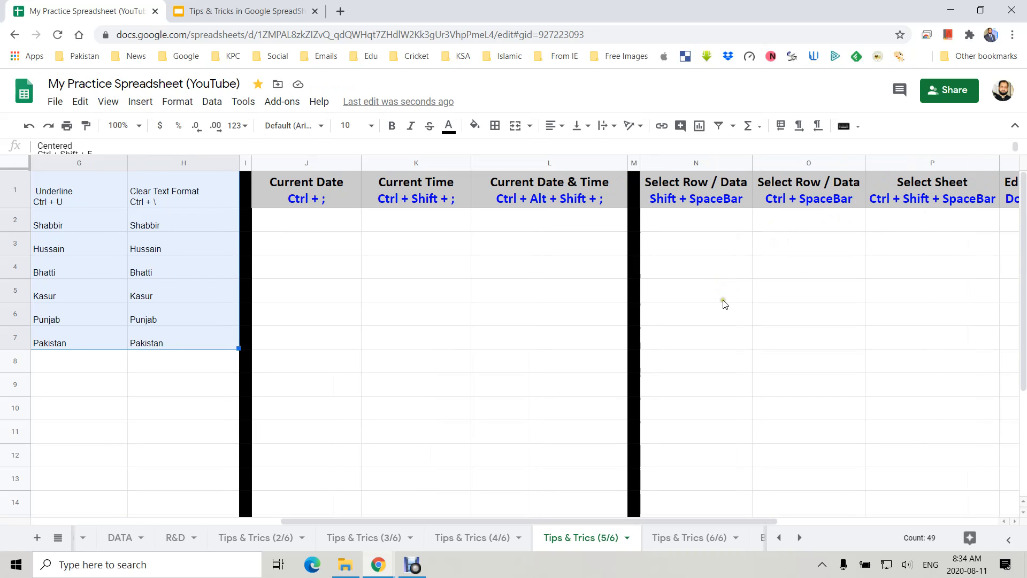
{"action": "left_click", "coordinate": [331, 217]}
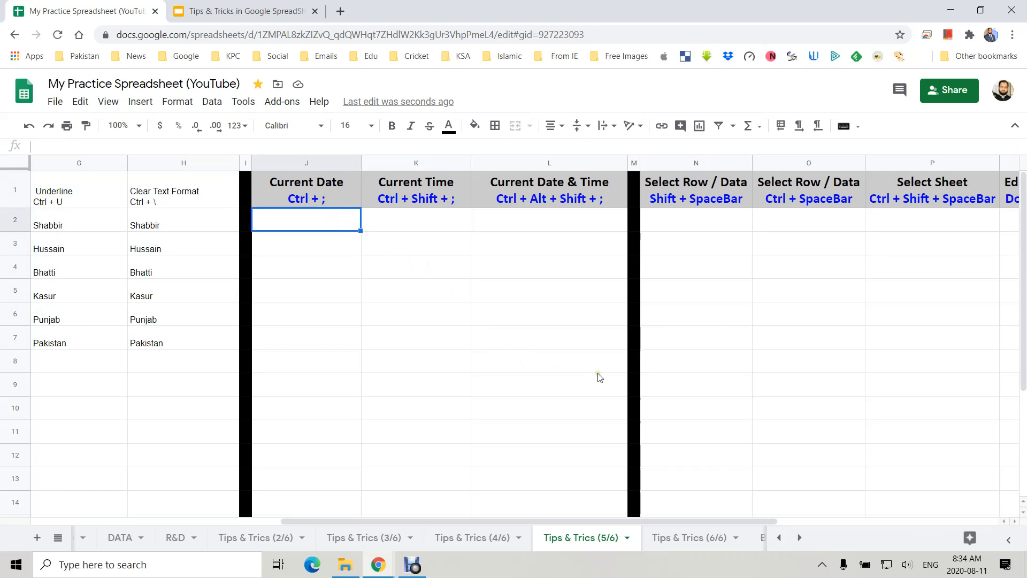
{"action": "key", "text": "ctrl+semicolon"}
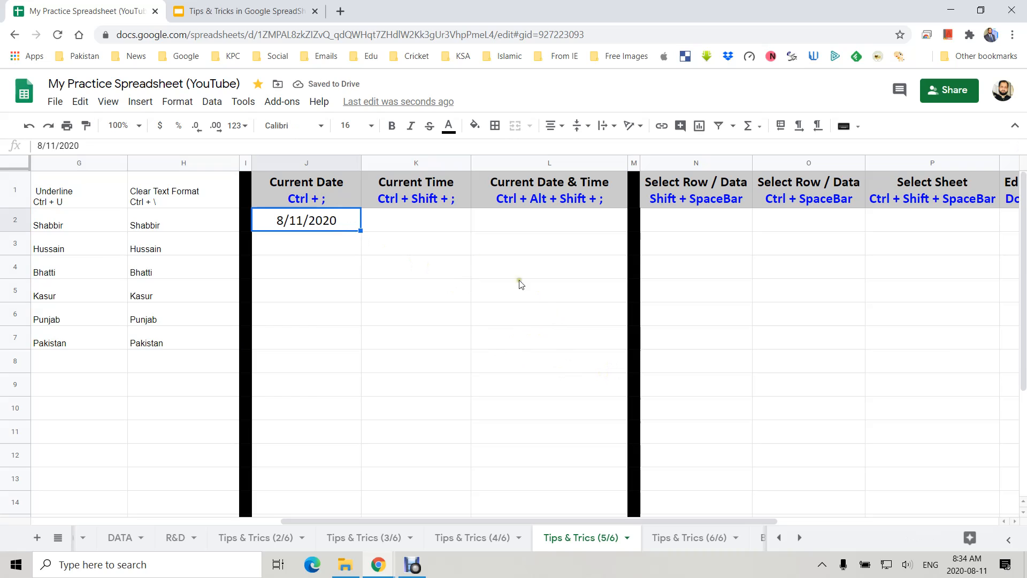
Insert the current time as a static value in each of the cells K2 through K5, one after another
{"action": "left_click", "coordinate": [407, 218]}
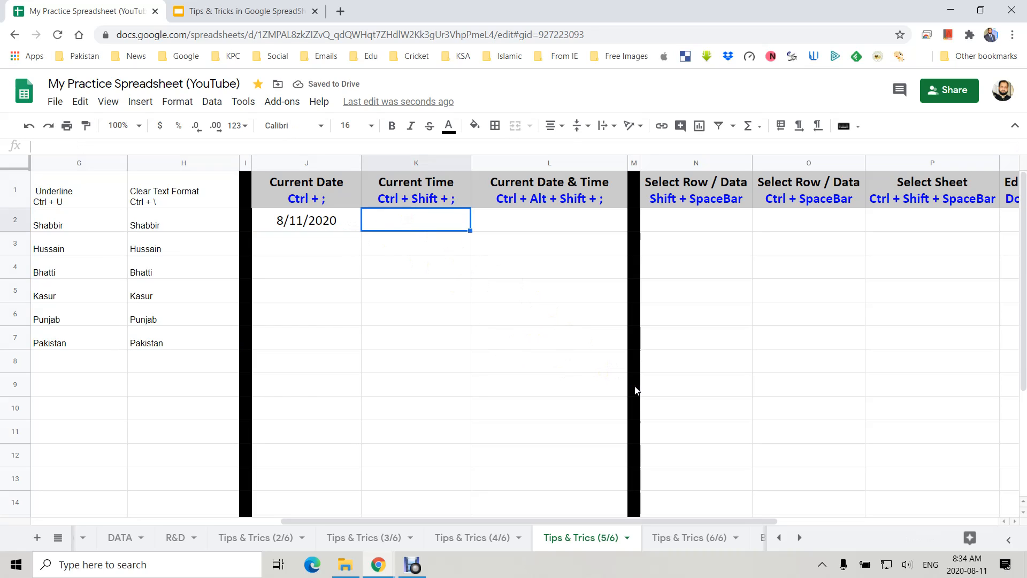
{"action": "key", "text": "ctrl+shift+semicolon"}
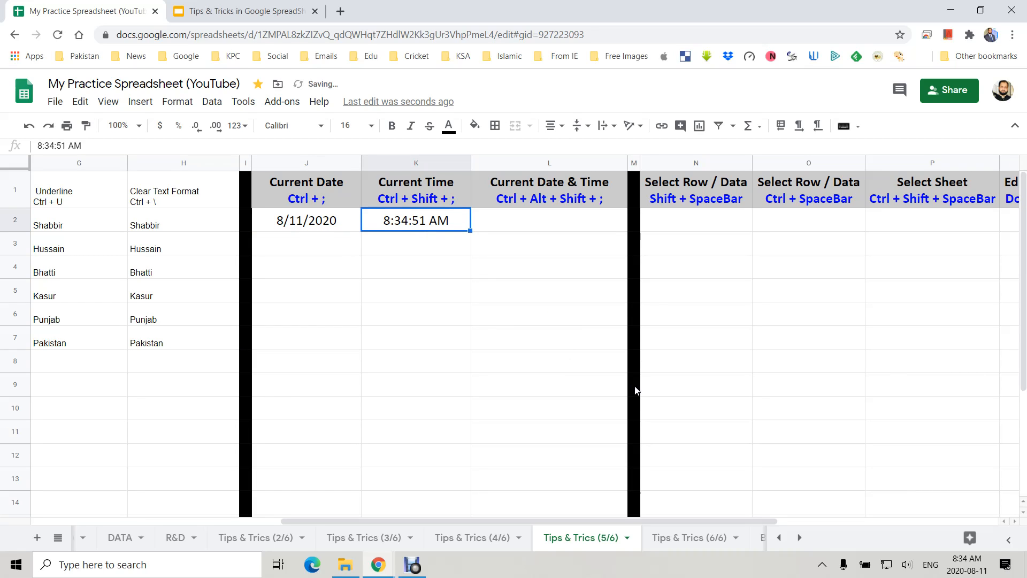
{"action": "key", "text": "Return"}
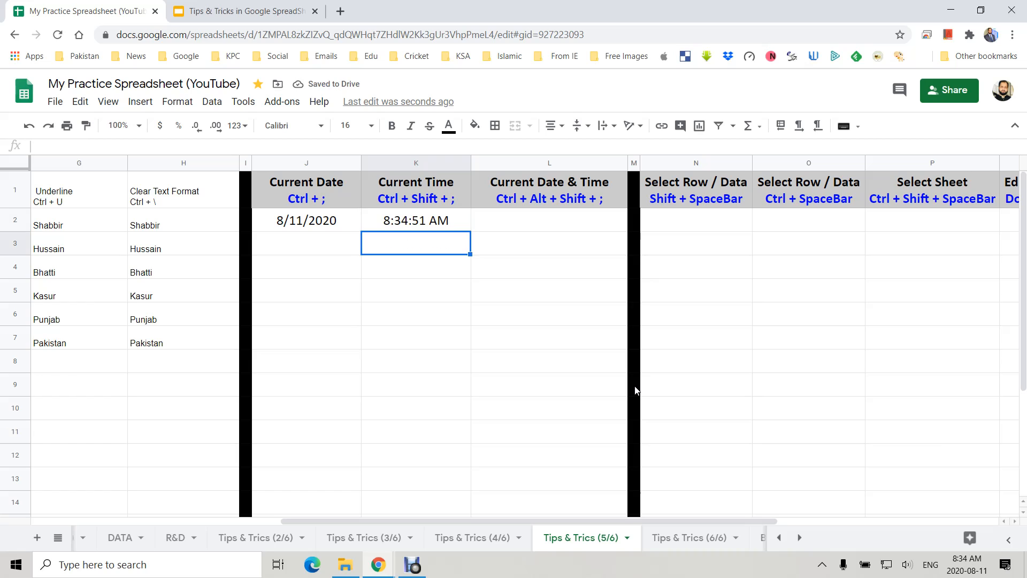
{"action": "key", "text": "ctrl+shift+semicolon"}
{"action": "key", "text": "Return"}
{"action": "key", "text": "ctrl+shift+semicolon"}
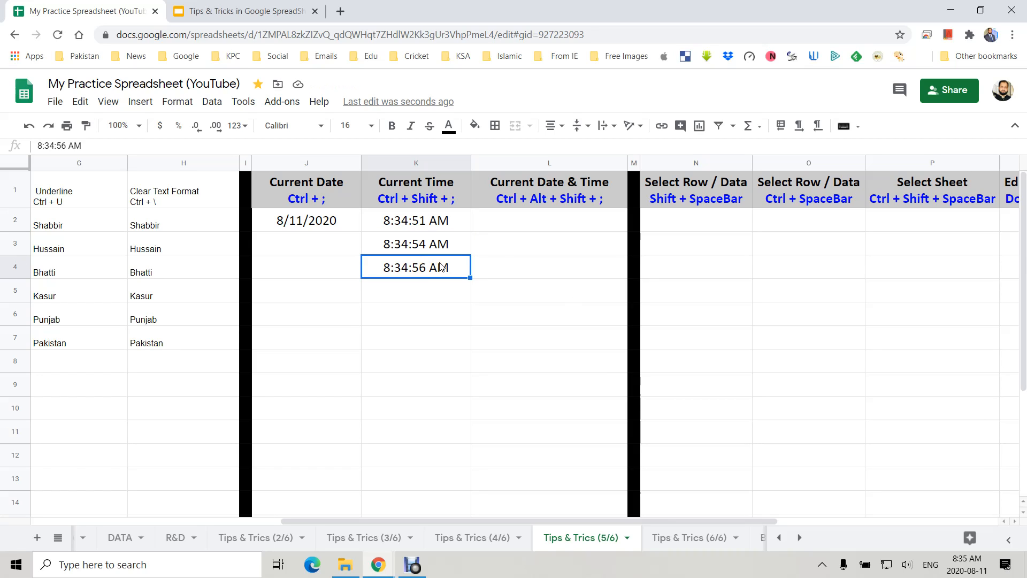
{"action": "key", "text": "Down"}
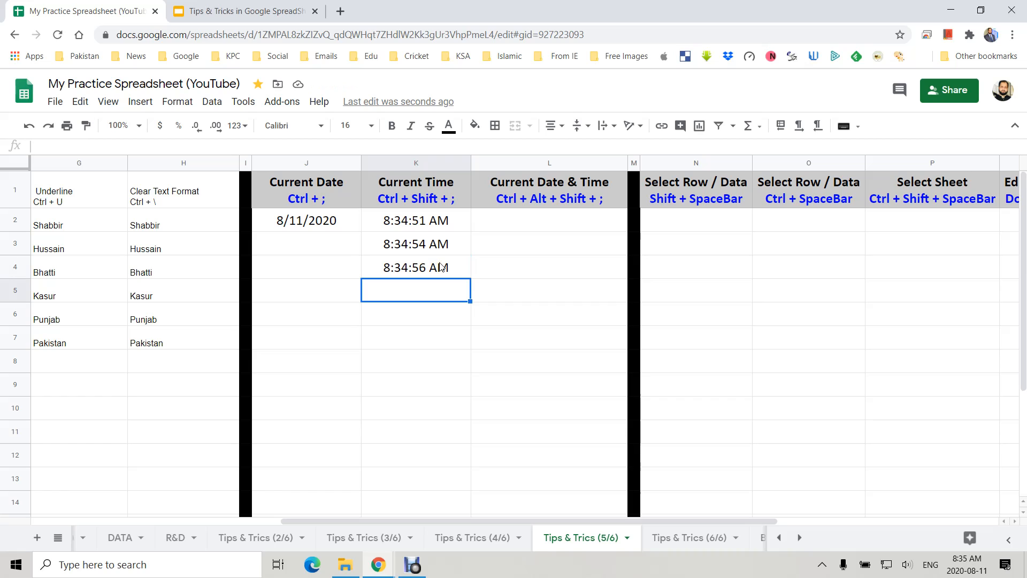
{"action": "key", "text": "ctrl+shift+semicolon"}
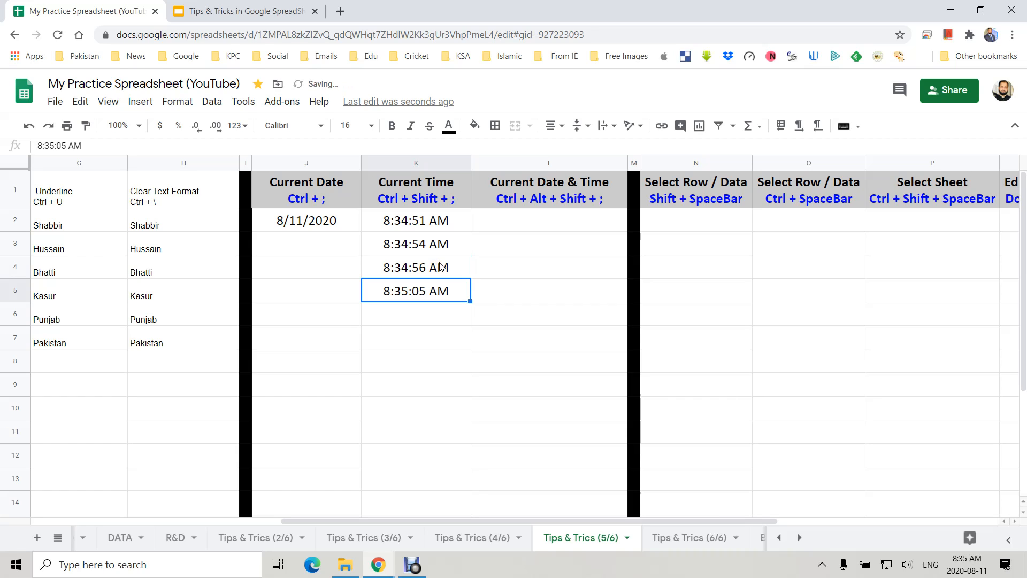
Insert the current date and time together in cells L2 and L3
{"action": "left_click", "coordinate": [565, 225]}
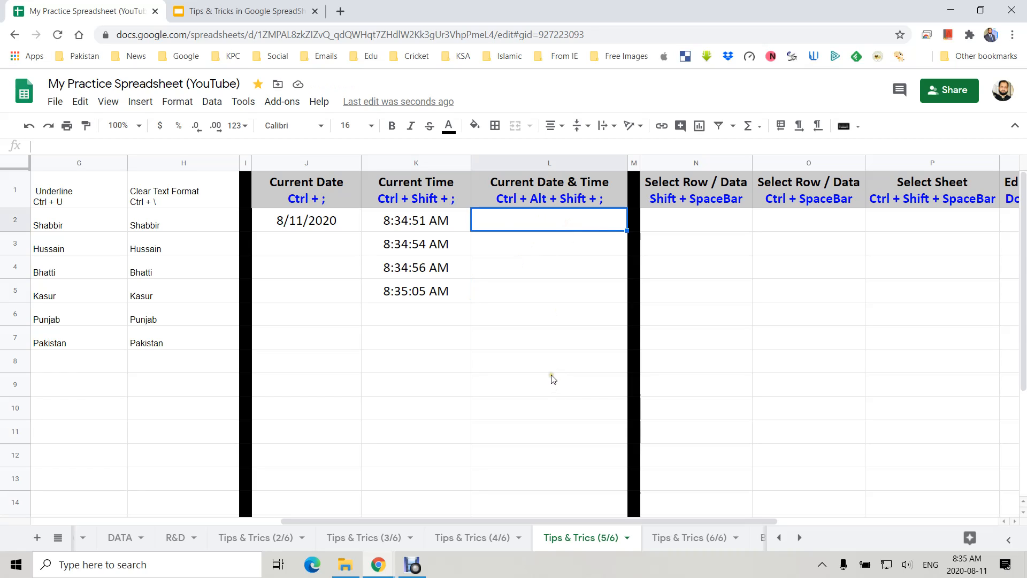
{"action": "key", "text": "ctrl+alt+shift+semicolon"}
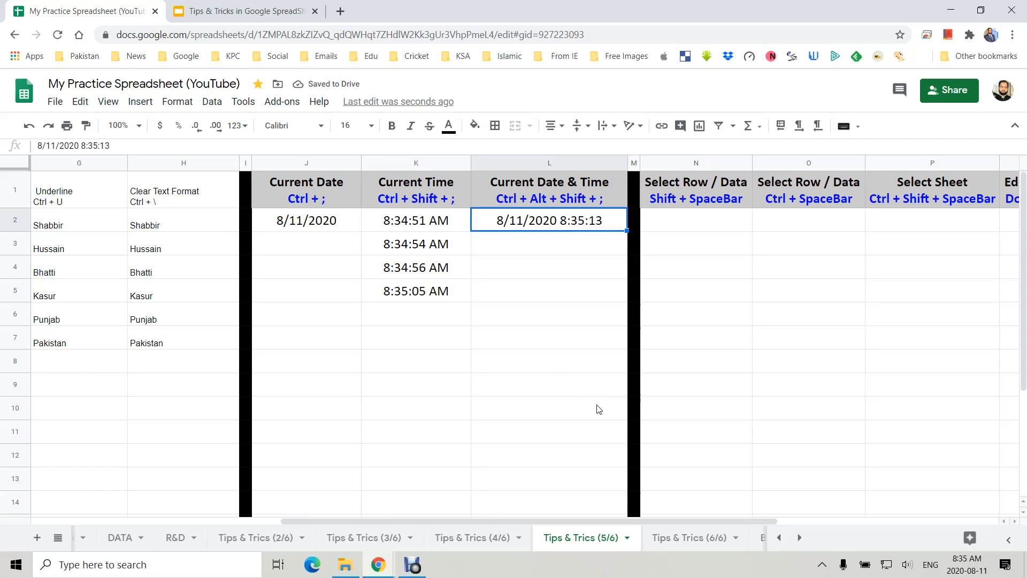
{"action": "left_click", "coordinate": [541, 255]}
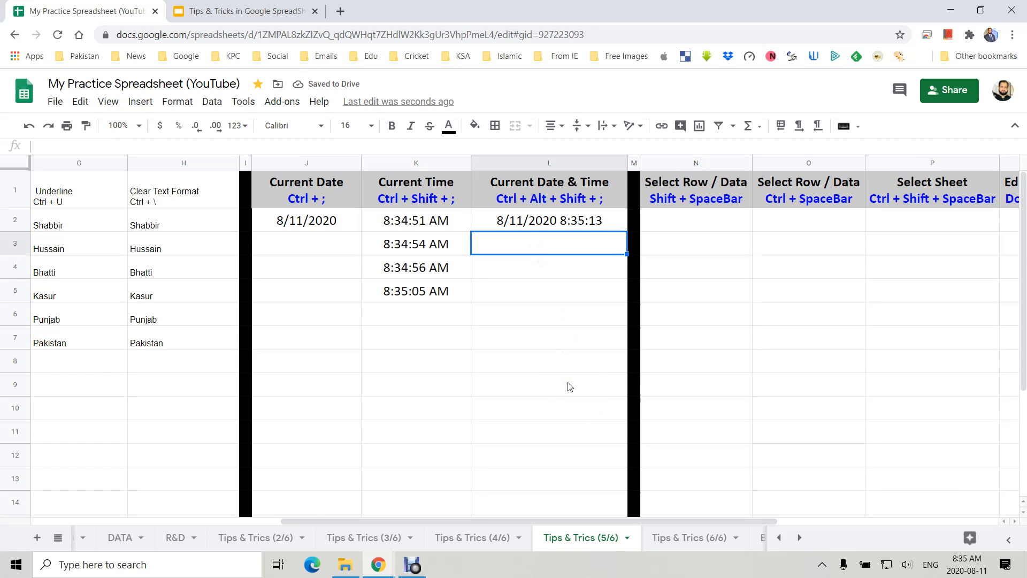
{"action": "key", "text": "ctrl+alt+shift+semicolon"}
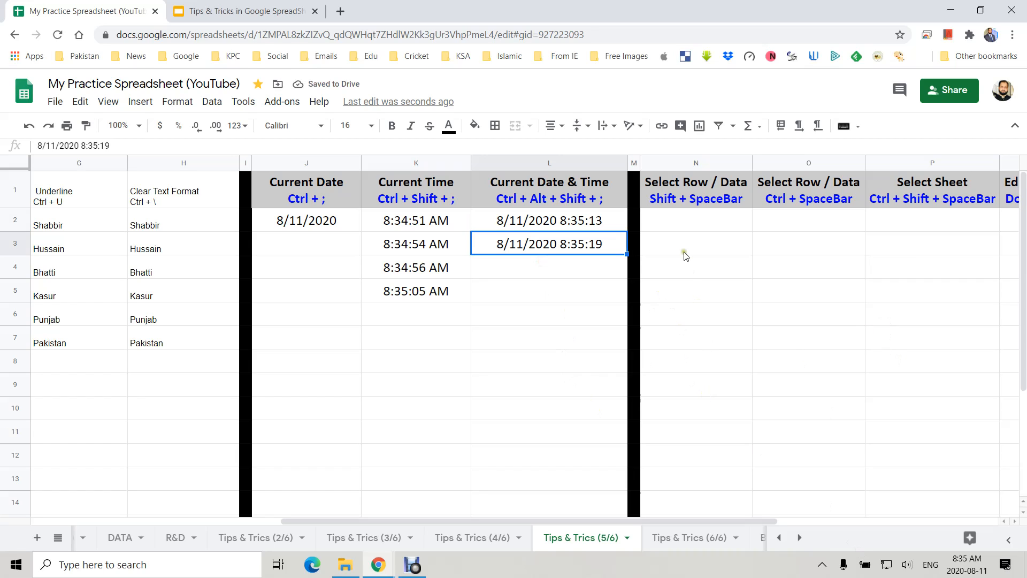
Select the entire row 4 starting from cell N4, and extend the same row selection to rows 4 through 10 using N4:N10
{"action": "left_click", "coordinate": [663, 173]}
{"action": "left_click", "coordinate": [720, 266]}
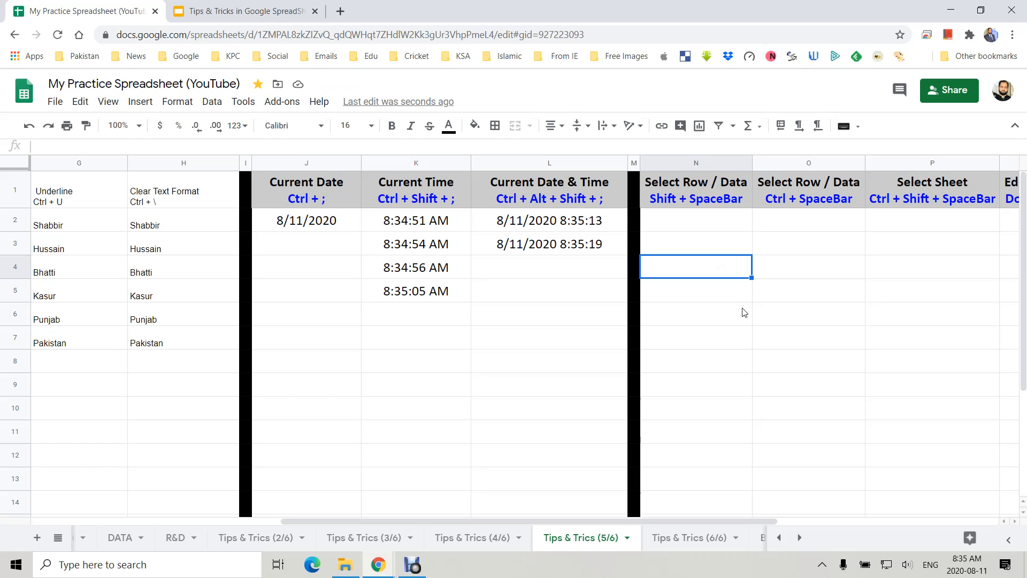
{"action": "key", "text": "shift+space"}
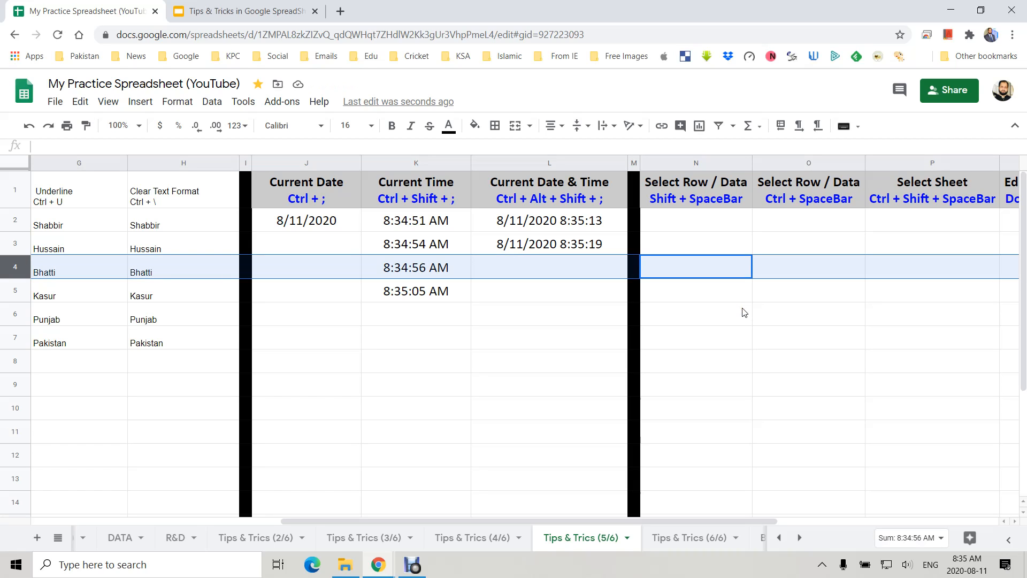
{"action": "left_click", "coordinate": [704, 269]}
{"action": "left_click_drag", "start_coordinate": [704, 269], "coordinate": [690, 408]}
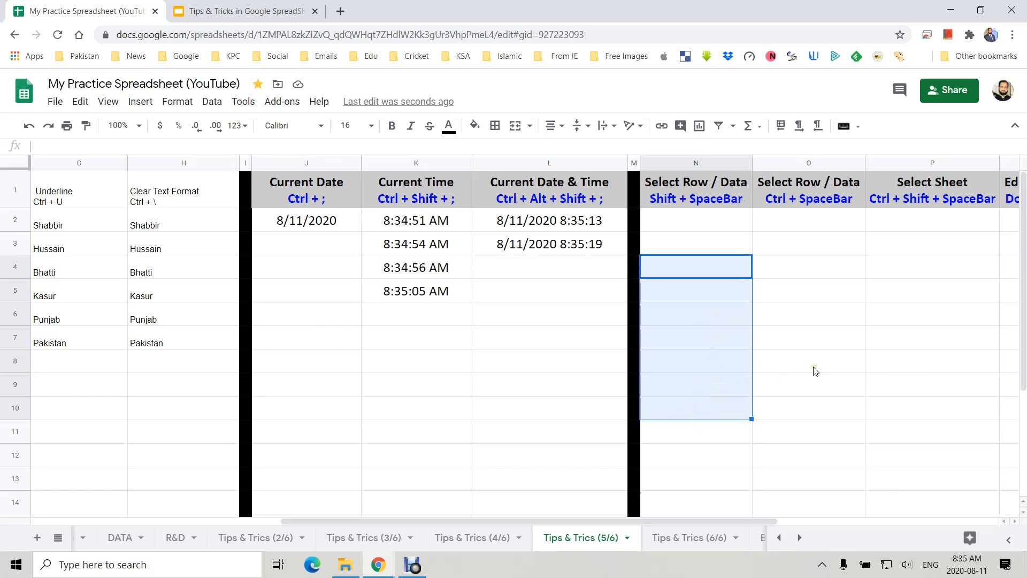
{"action": "key", "text": "shift+space"}
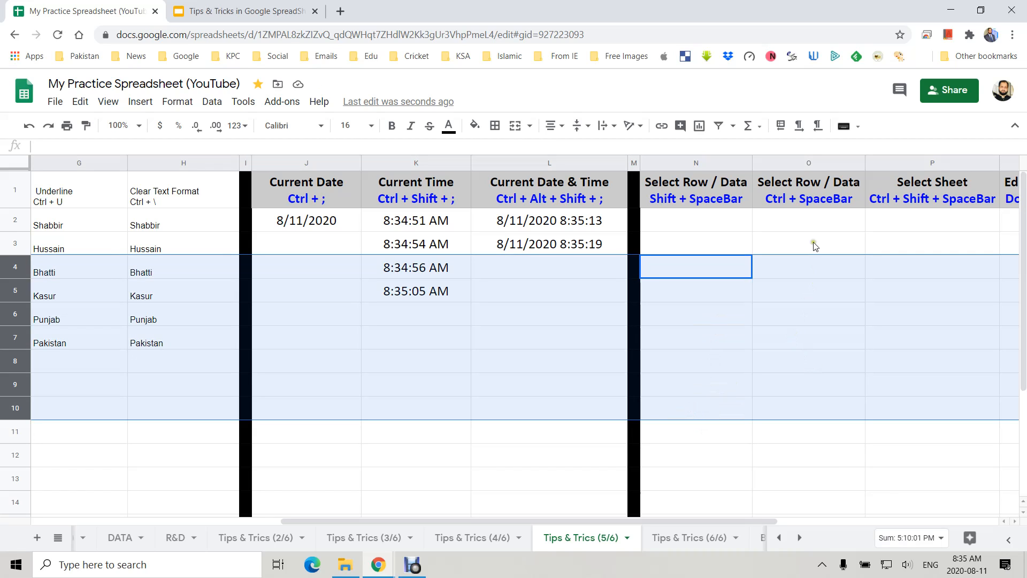
Correct the first line of the header in cell O1 to read "Select Column / Data"
{"action": "left_click", "coordinate": [809, 203]}
{"action": "left_click_drag", "start_coordinate": [796, 181], "coordinate": [820, 186]}
{"action": "type", "text": "Co"}
{"action": "type", "text": "lumn"}
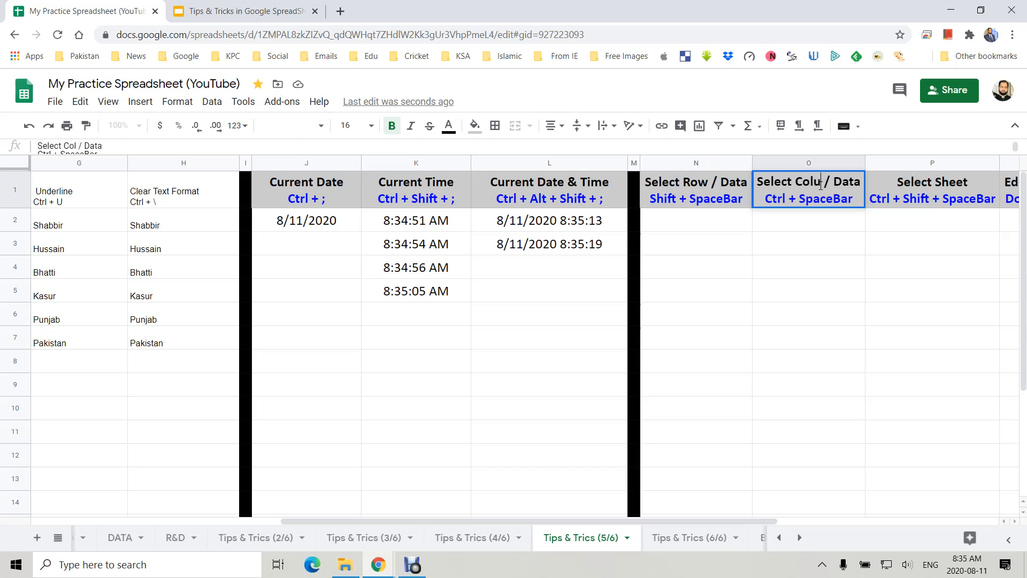
{"action": "key", "text": "Return"}
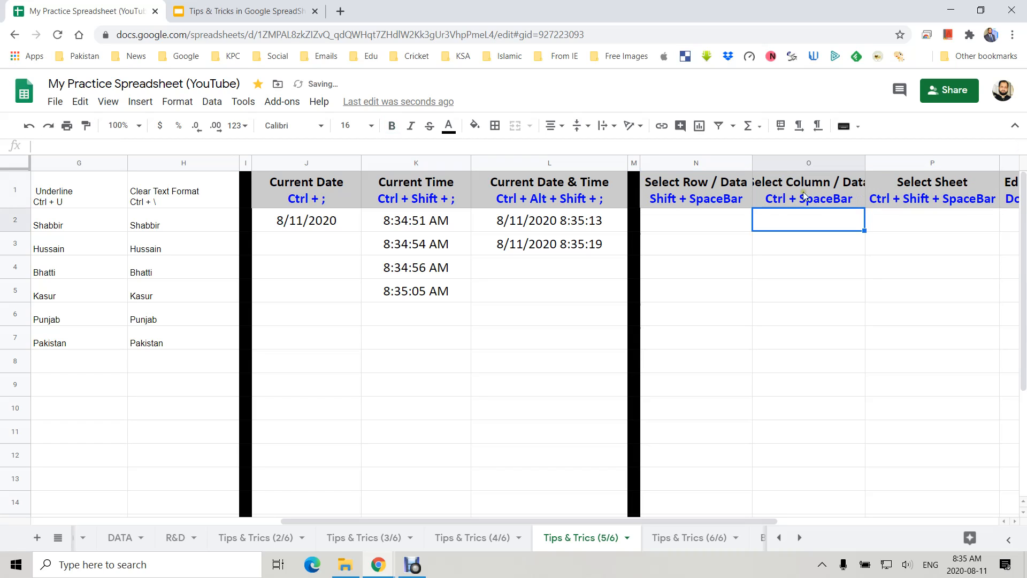
Select the entire column O starting from cell O6
{"action": "left_click", "coordinate": [819, 313]}
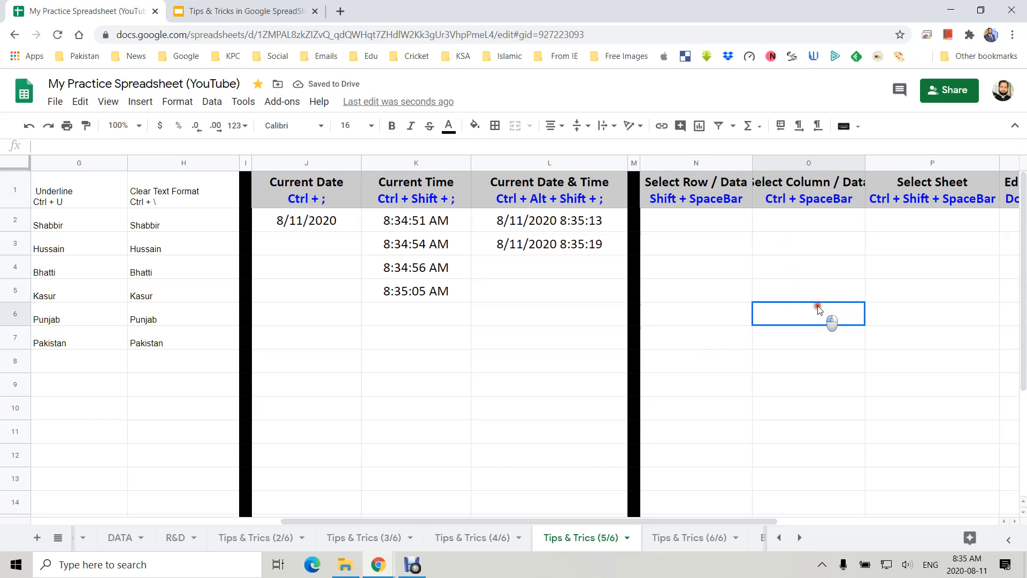
{"action": "key", "text": "ctrl+space"}
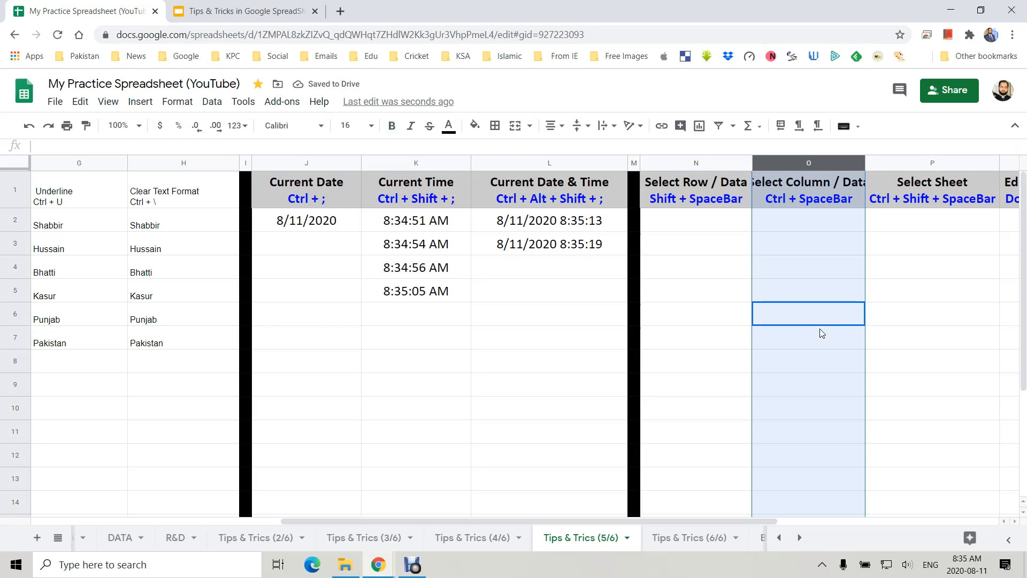
Extend the selection N6:P6 to entire columns N through P, and the selection K9:O9 to entire columns K through O
{"action": "left_click_drag", "start_coordinate": [678, 319], "coordinate": [876, 314]}
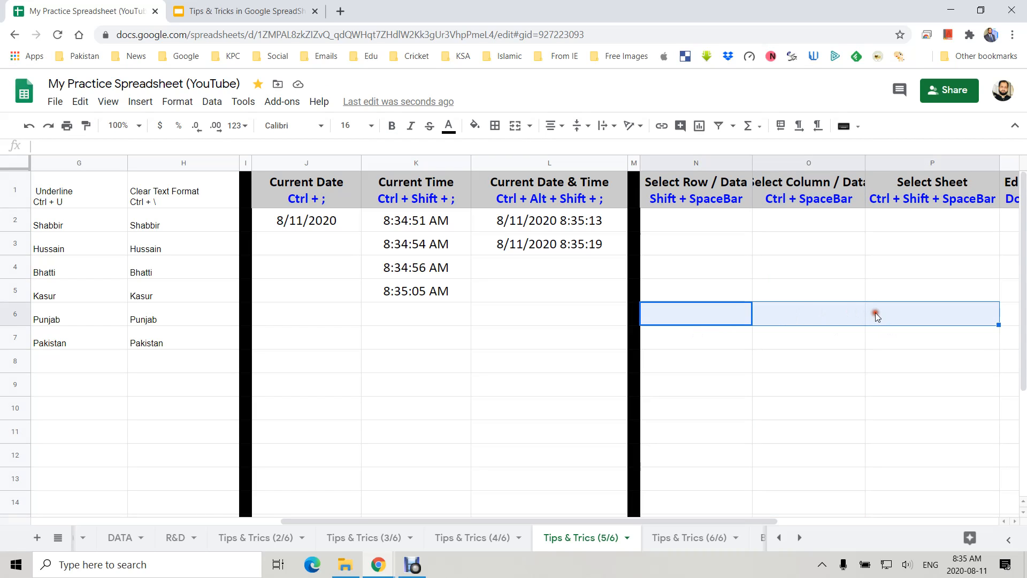
{"action": "key", "text": "ctrl+space"}
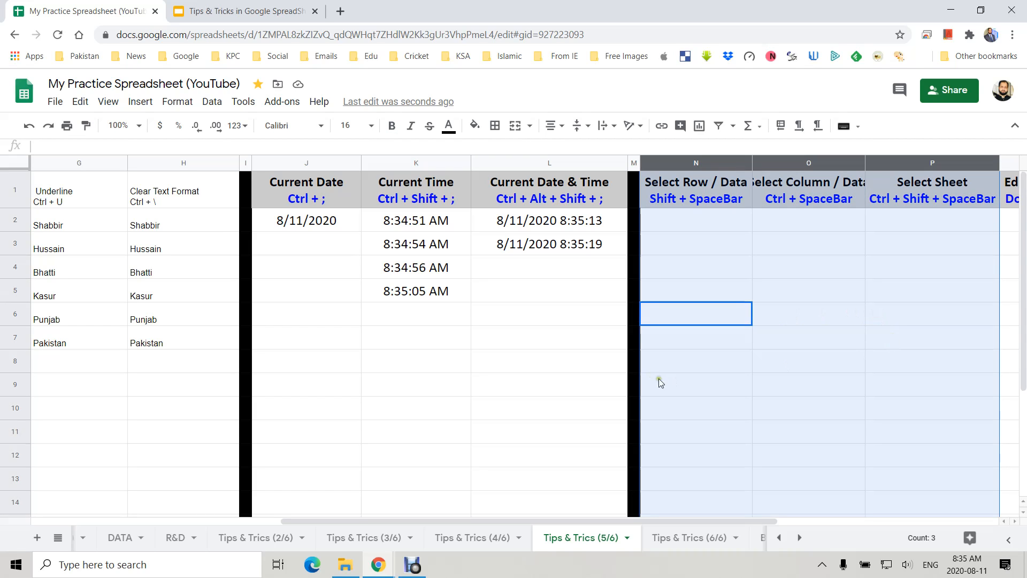
{"action": "left_click_drag", "start_coordinate": [212, 319], "coordinate": [839, 312]}
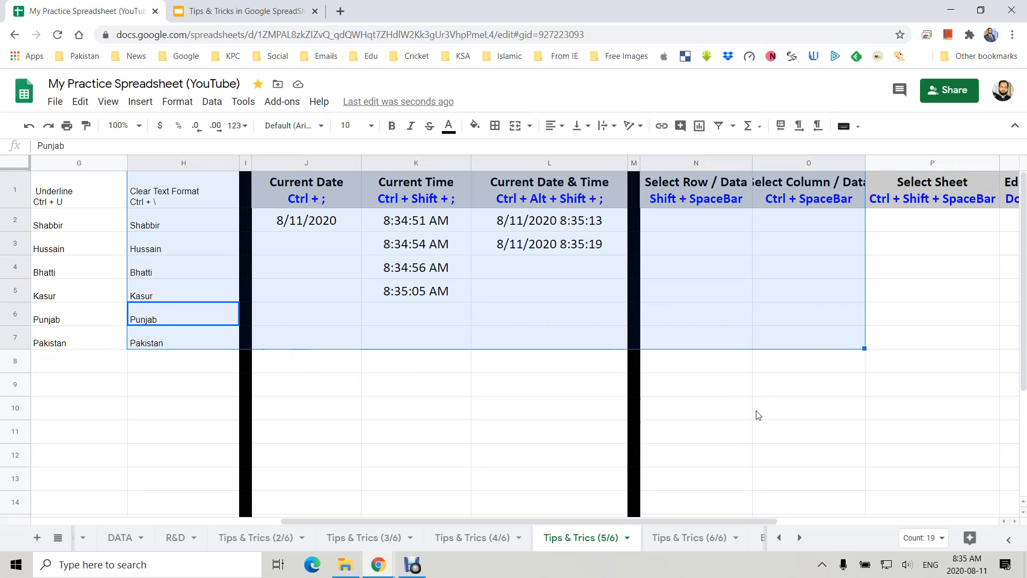
{"action": "left_click", "coordinate": [748, 412]}
{"action": "left_click_drag", "start_coordinate": [433, 386], "coordinate": [851, 390]}
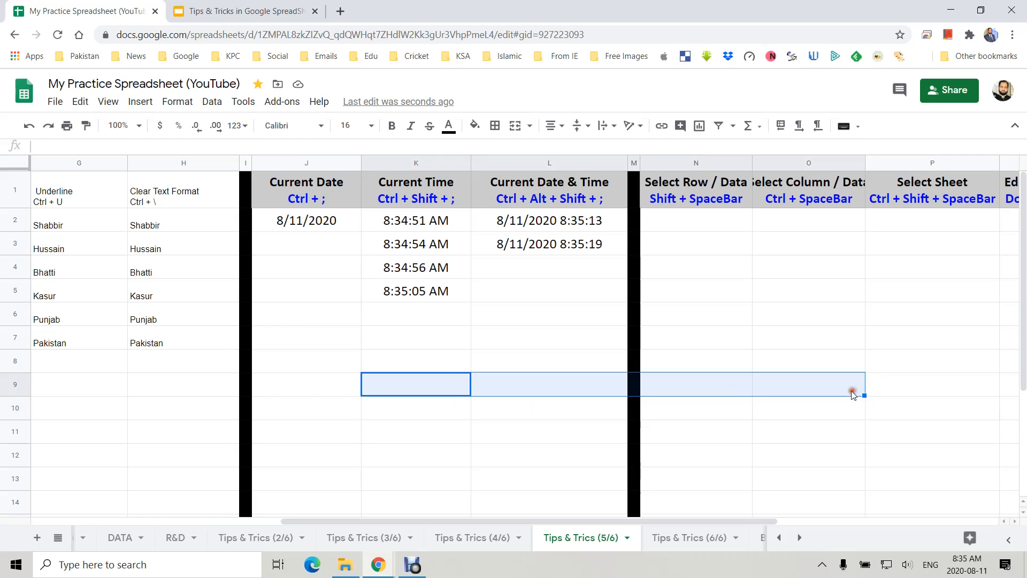
{"action": "key", "text": "ctrl+space"}
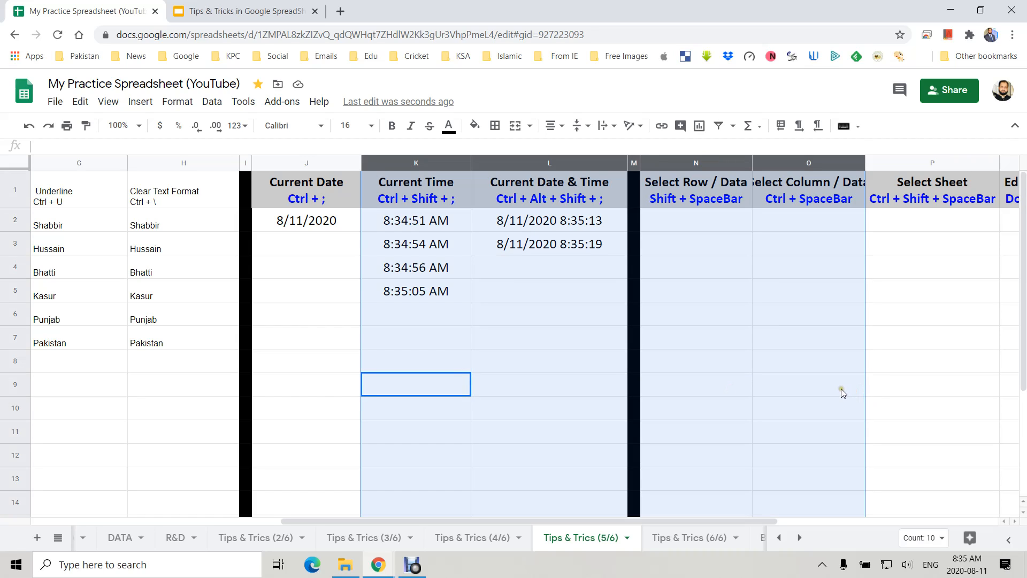
Select the entire sheet starting from cell O7
{"action": "left_click", "coordinate": [771, 347]}
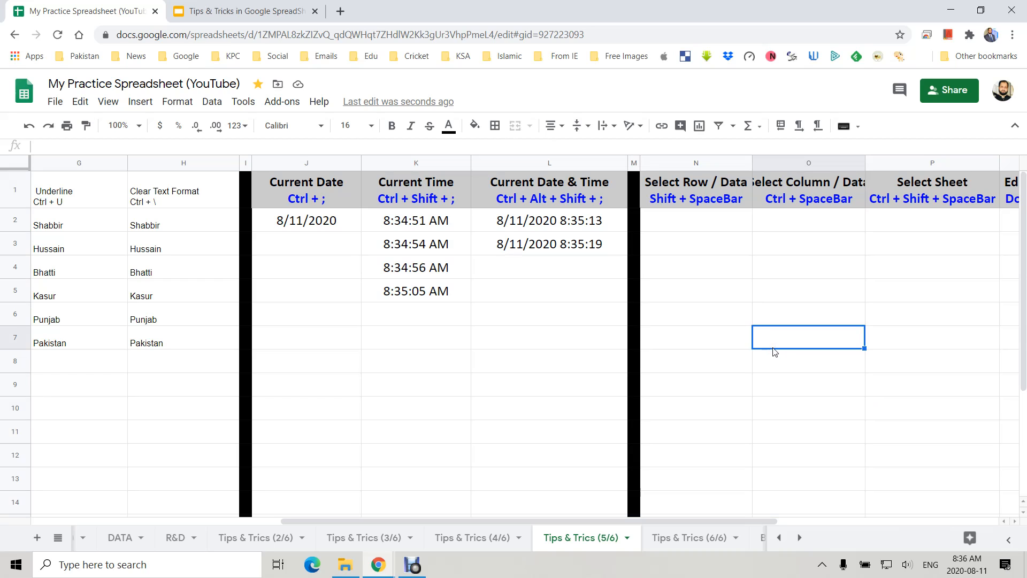
{"action": "key", "text": "ctrl+shift+space"}
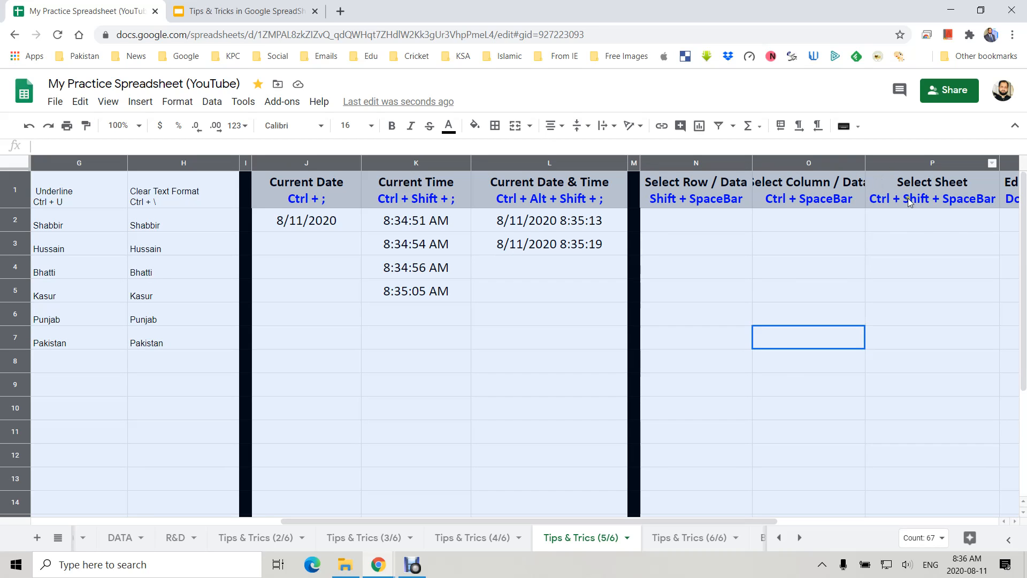
Widen column O until its header fits, and open the "Edit Formula" header in cell Q1 for editing
{"action": "scroll", "coordinate": [785, 303], "scroll_direction": "right", "scroll_amount": 3}
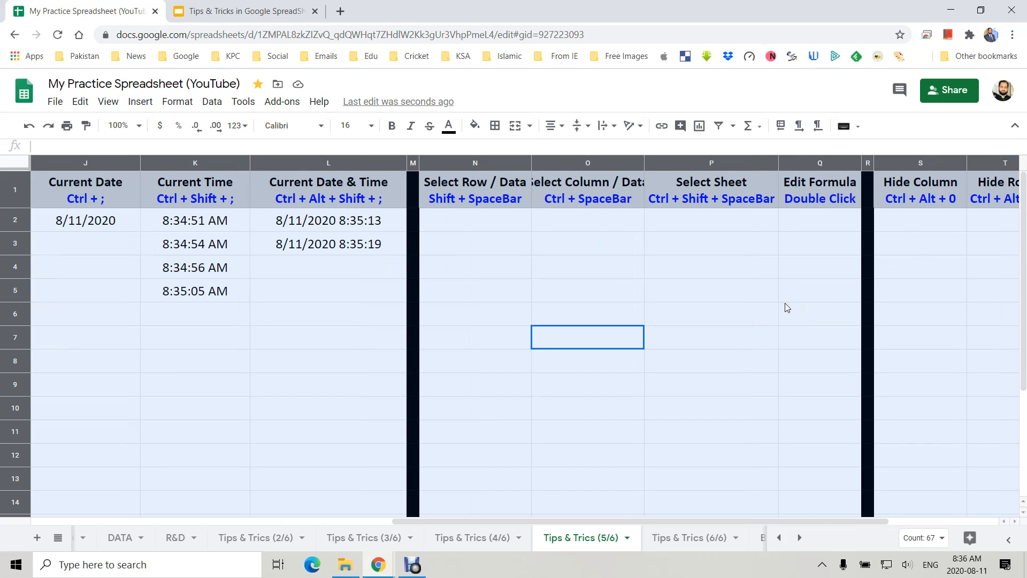
{"action": "left_click_drag", "start_coordinate": [614, 258], "coordinate": [616, 249]}
{"action": "left_click_drag", "start_coordinate": [643, 161], "coordinate": [665, 161]}
{"action": "left_click", "coordinate": [840, 198]}
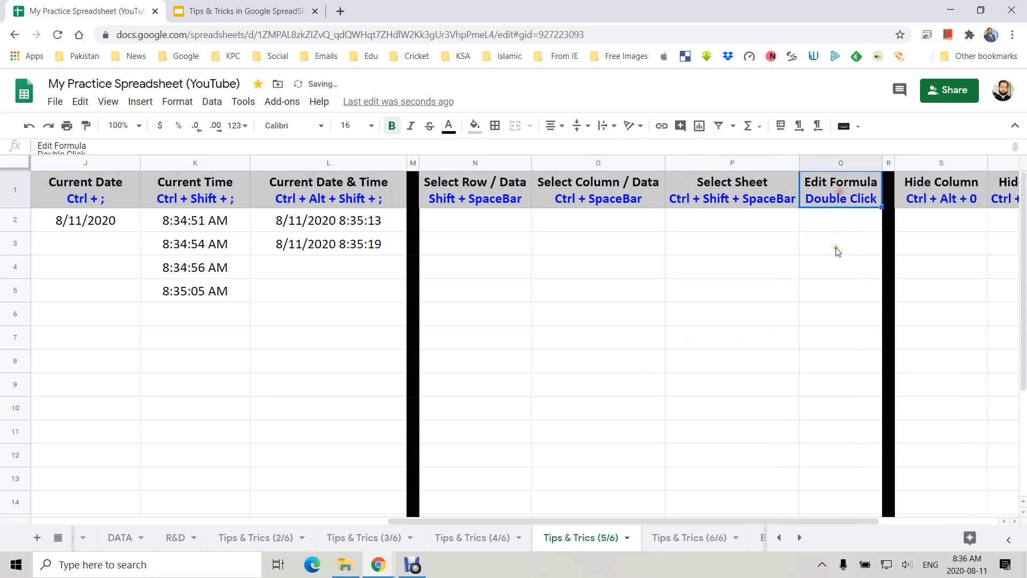
{"action": "double_click", "coordinate": [834, 195]}
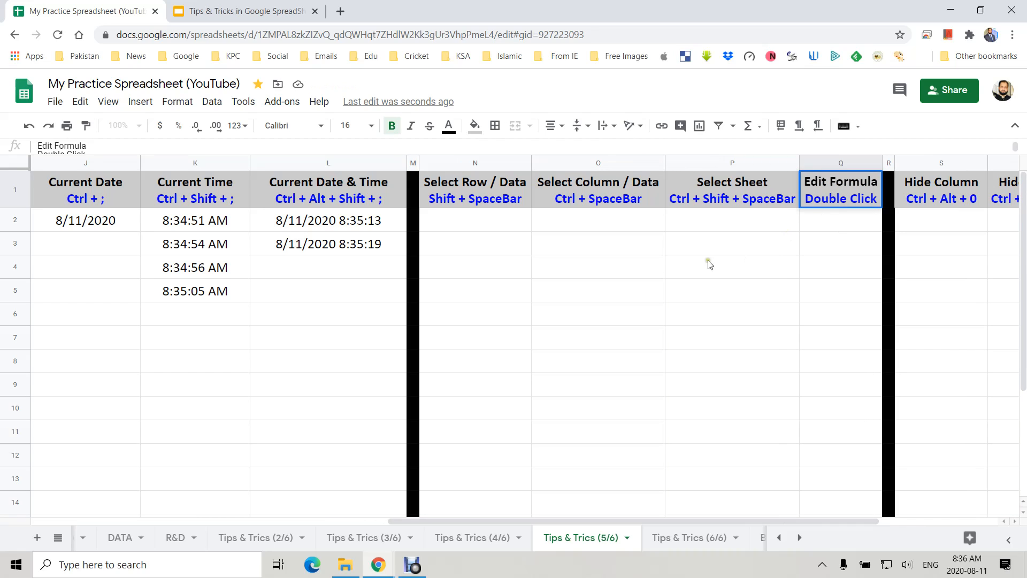
Enter the values 10, 20, 30, 40 and 50 in cells Q3 through Q7
{"action": "left_click", "coordinate": [831, 243]}
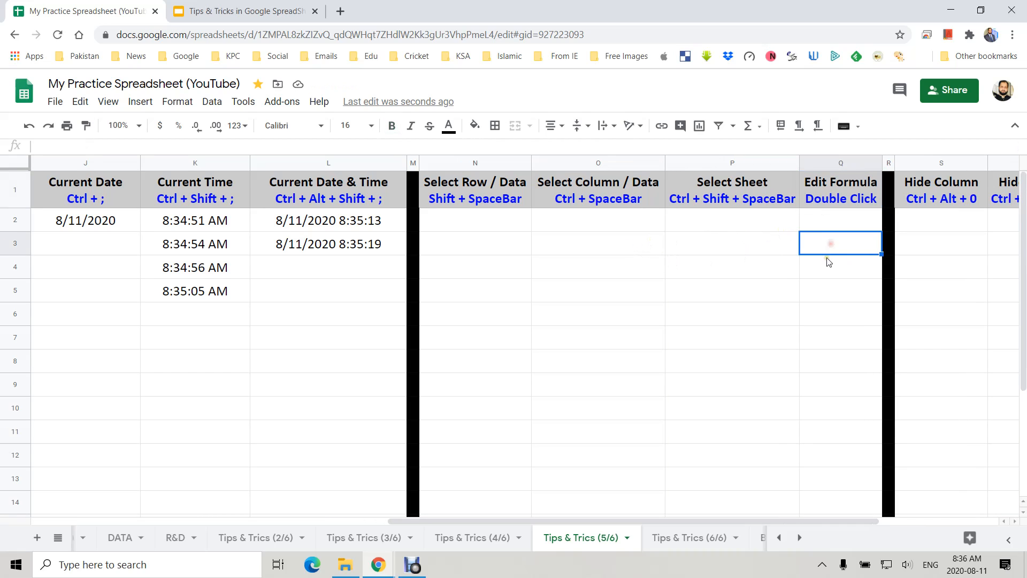
{"action": "type", "text": "10"}
{"action": "key", "text": "Return"}
{"action": "type", "text": "20"}
{"action": "key", "text": "Return"}
{"action": "type", "text": "30"}
{"action": "key", "text": "Return"}
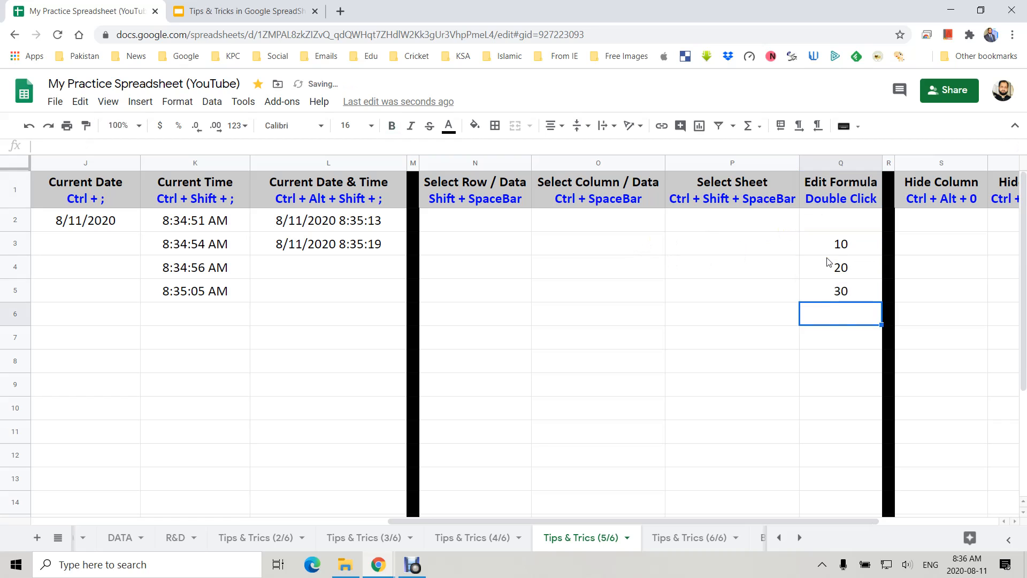
{"action": "type", "text": "40"}
{"action": "key", "text": "Return"}
{"action": "type", "text": "50"}
{"action": "key", "text": "Return"}
Enter the formula =SUM(Q3:Q7) in cell Q8 to total the numbers above it
{"action": "type", "text": "=sum"}
{"action": "key", "text": "Tab"}
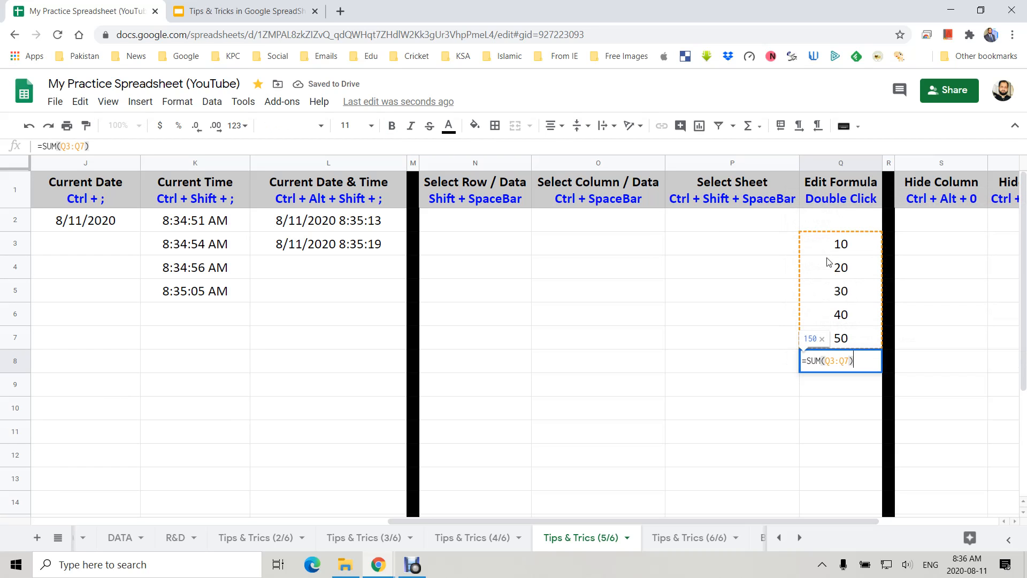
{"action": "key", "text": "Return"}
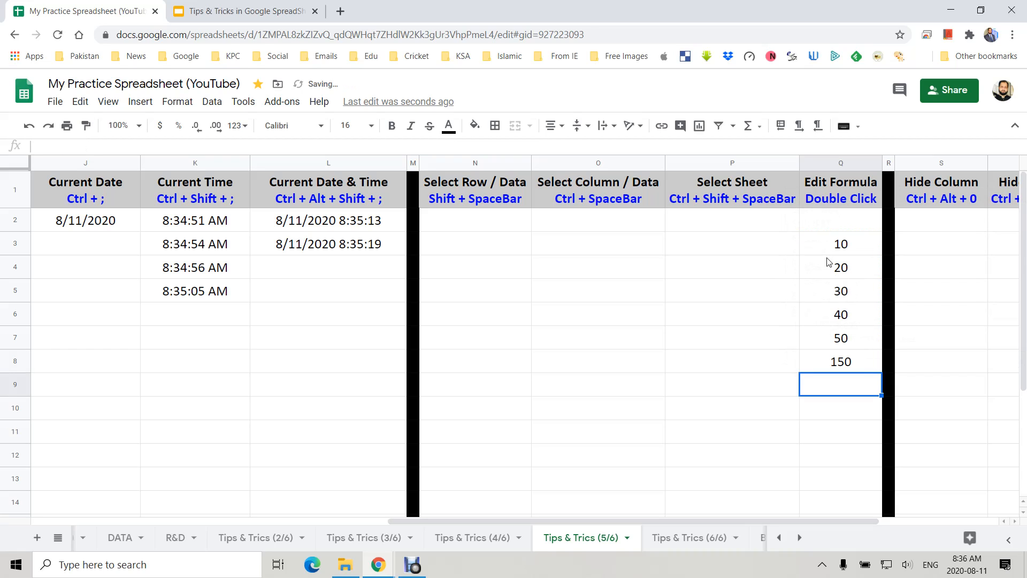
Format the total in cell Q8 as bold with a font size of 24
{"action": "left_click", "coordinate": [865, 366]}
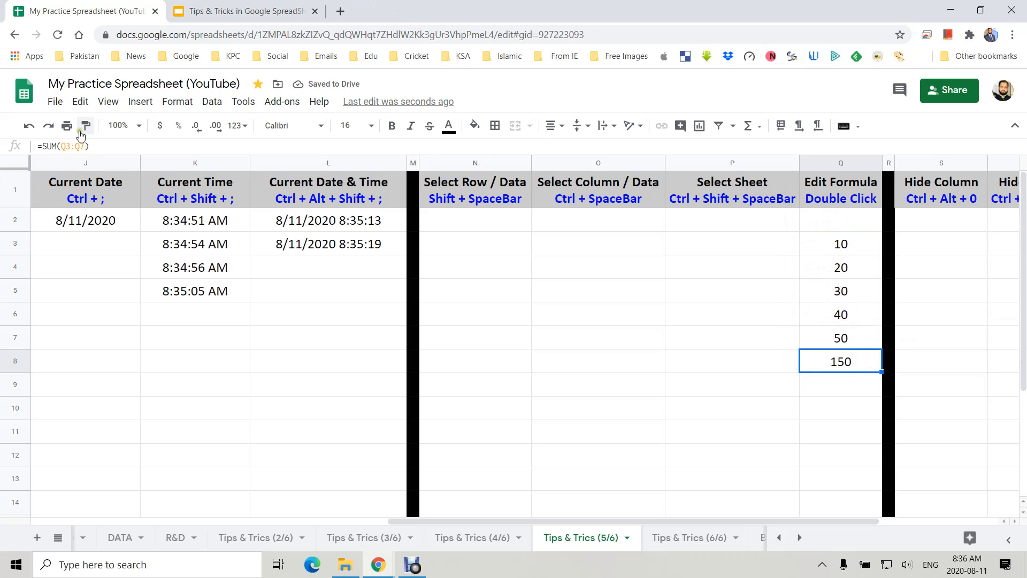
{"action": "left_click", "coordinate": [388, 131]}
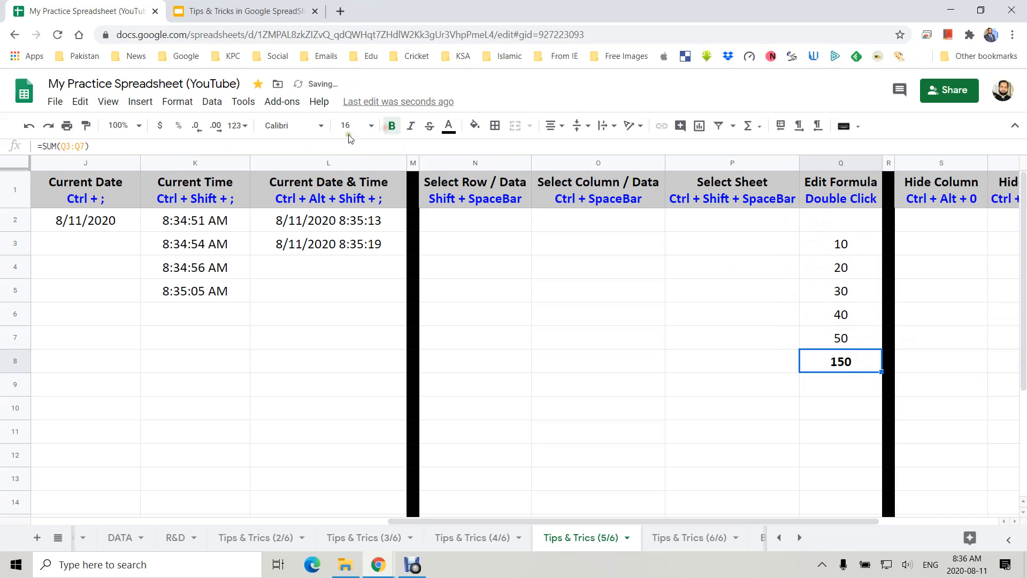
{"action": "left_click", "coordinate": [372, 126]}
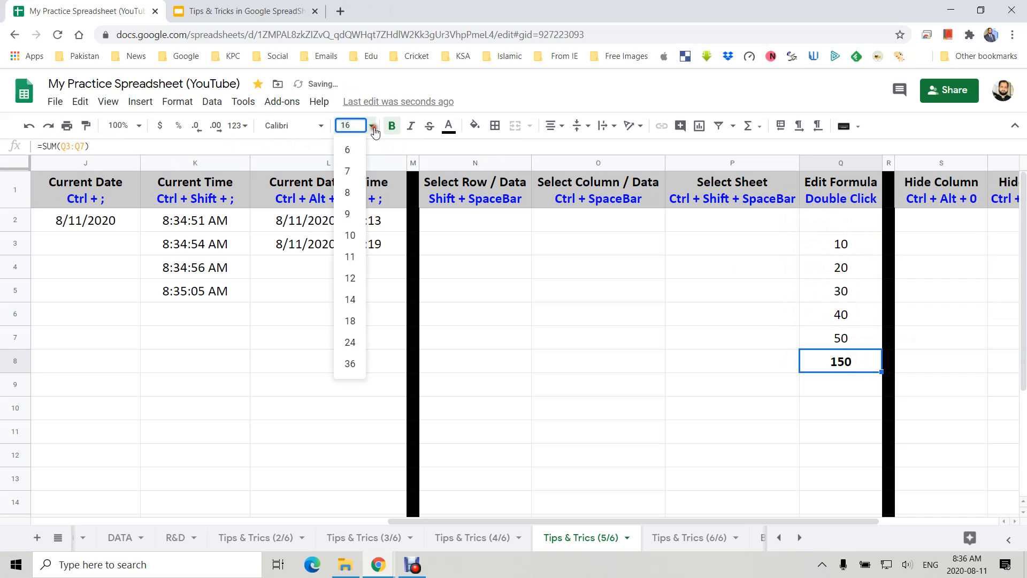
{"action": "left_click", "coordinate": [350, 343]}
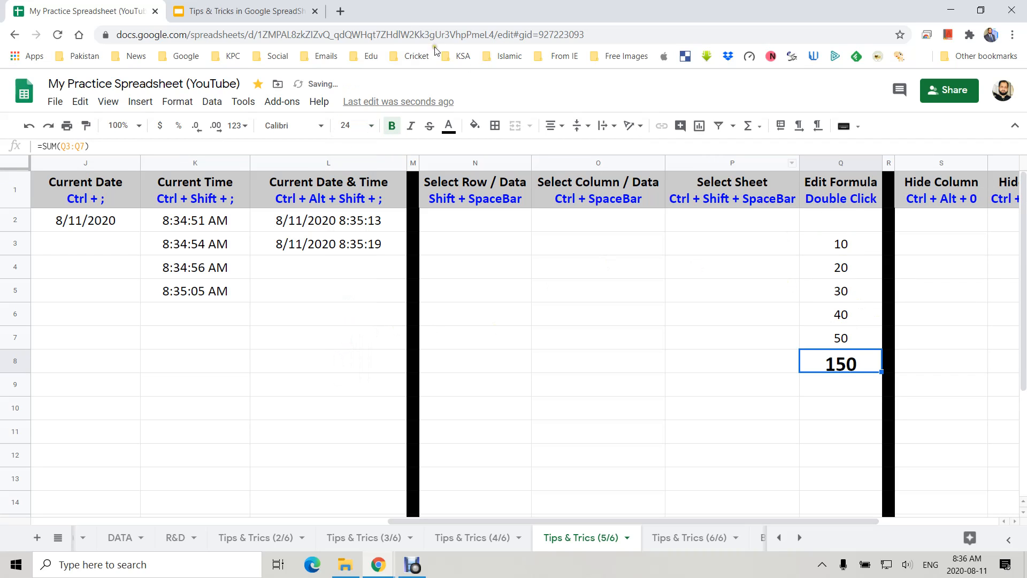
Open the SUM formula in cell Q8 for editing twice to examine its range, leaving it unedited each time
{"action": "double_click", "coordinate": [857, 366]}
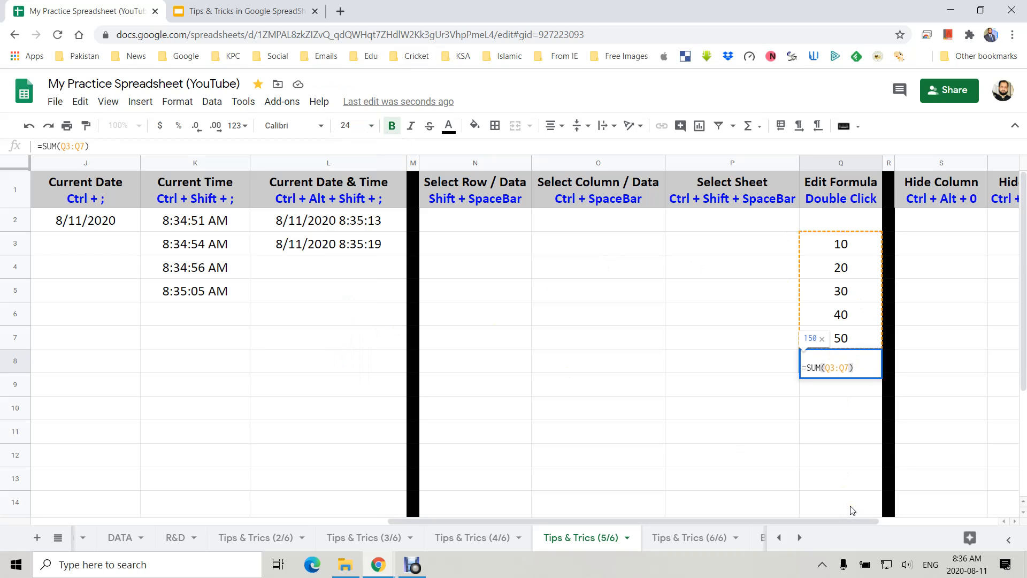
{"action": "key", "text": "Escape"}
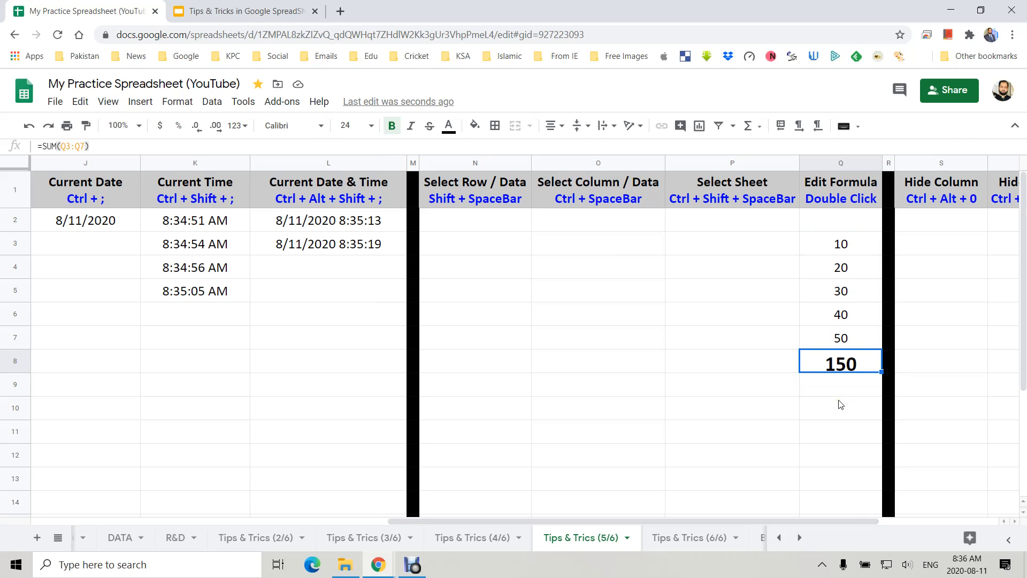
{"action": "key", "text": "F2"}
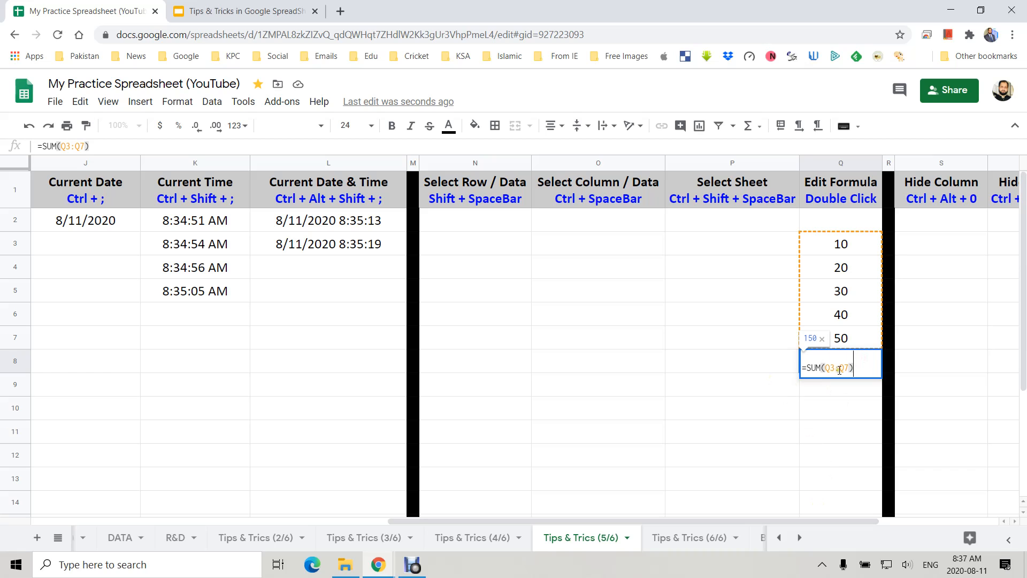
{"action": "key", "text": "Return"}
{"action": "left_click", "coordinate": [867, 363]}
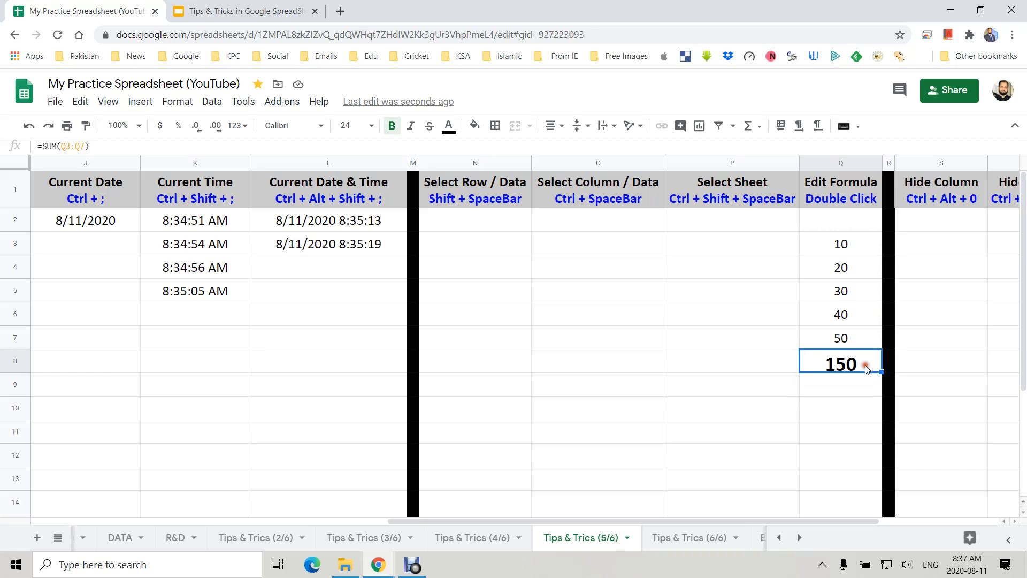
Hide columns N through P using the cell selection N6:P6
{"action": "left_click_drag", "start_coordinate": [649, 523], "coordinate": [769, 524]}
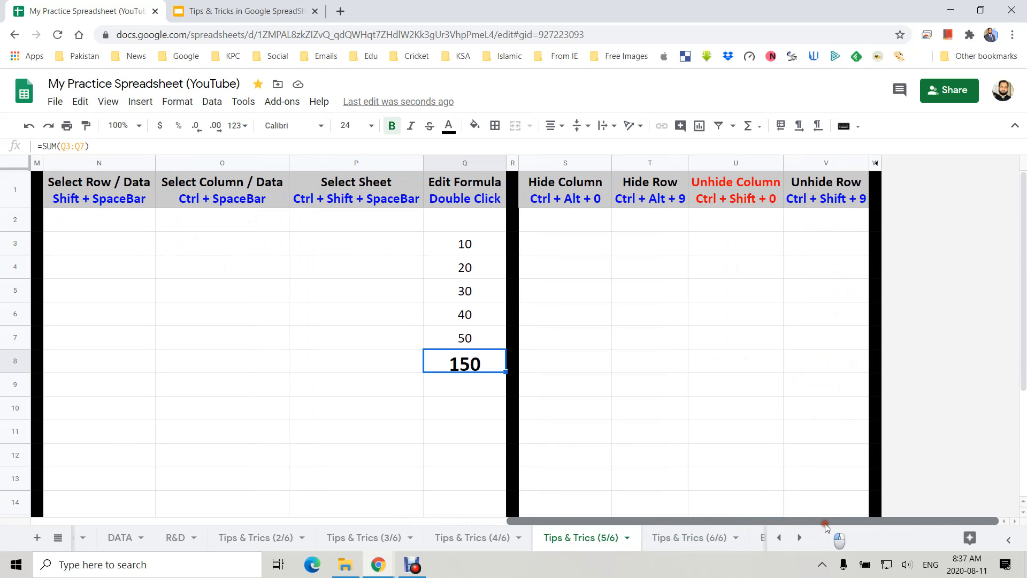
{"action": "left_click", "coordinate": [566, 221]}
{"action": "left_click_drag", "start_coordinate": [569, 315], "coordinate": [755, 316]}
{"action": "left_click_drag", "start_coordinate": [119, 321], "coordinate": [347, 329]}
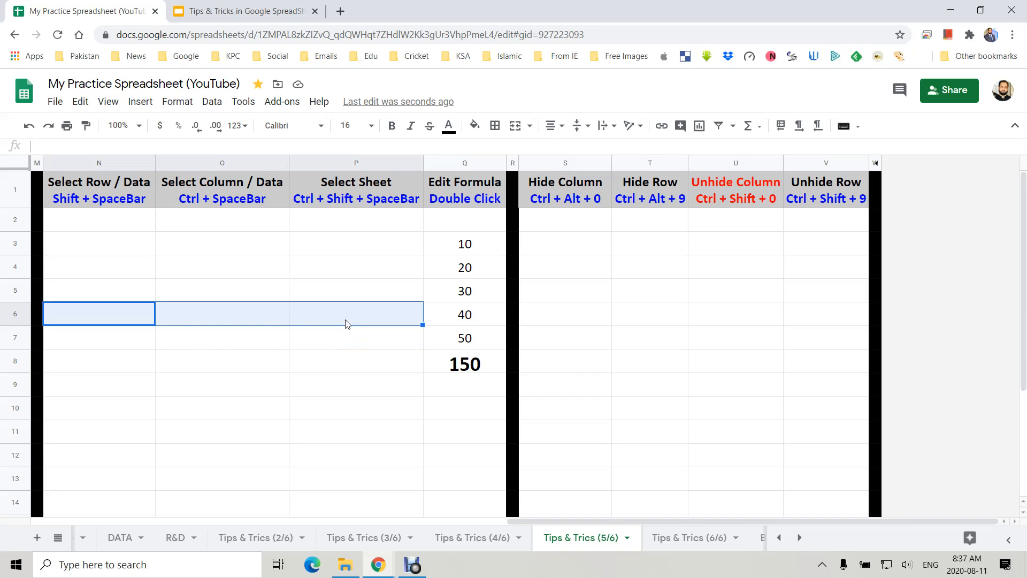
{"action": "key", "text": "ctrl+alt+0"}
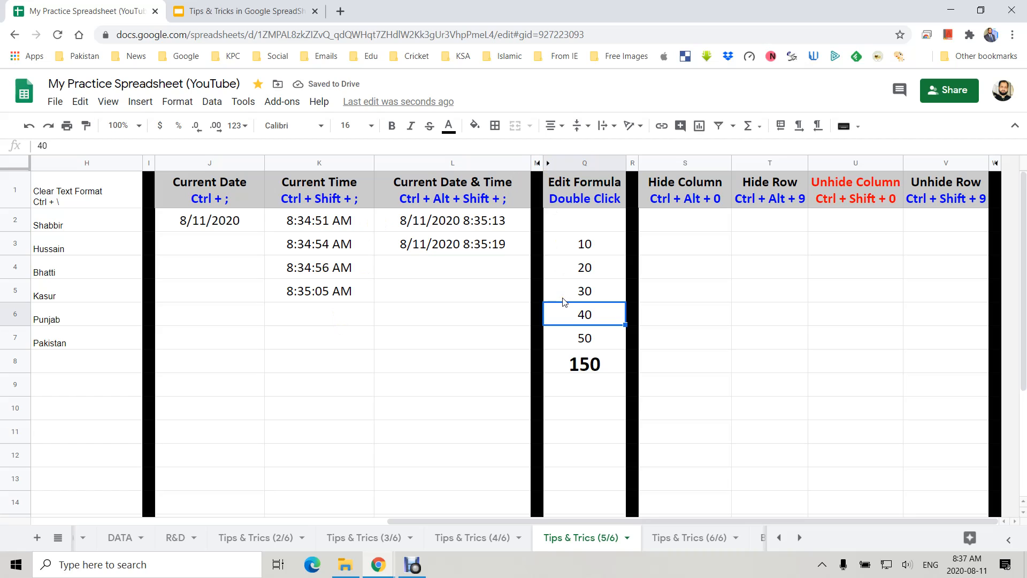
Hide rows 4 through 7, and unhide them using a selection that spans rows 3 to 9
{"action": "left_click_drag", "start_coordinate": [593, 271], "coordinate": [589, 339]}
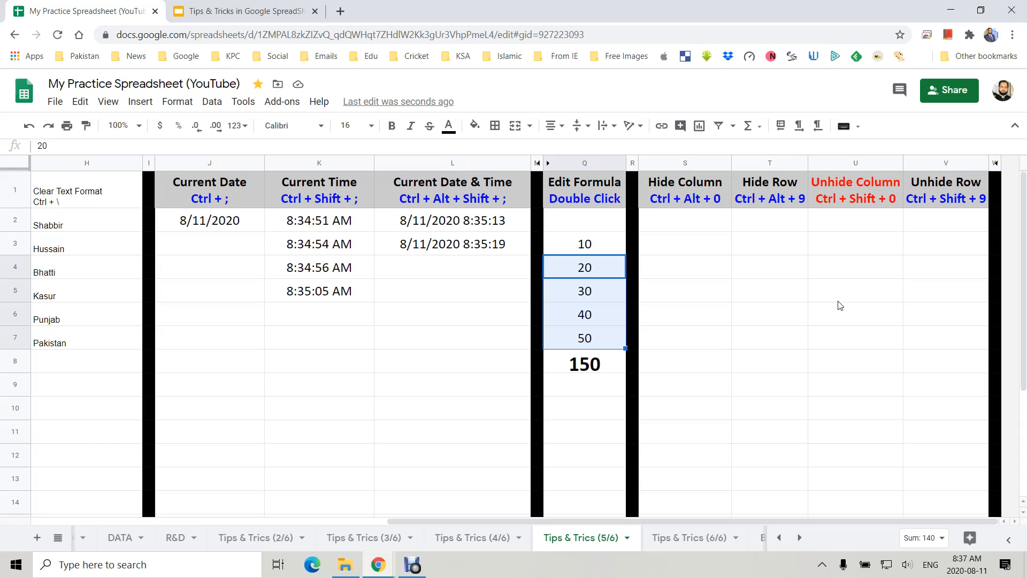
{"action": "key", "text": "ctrl+alt+9"}
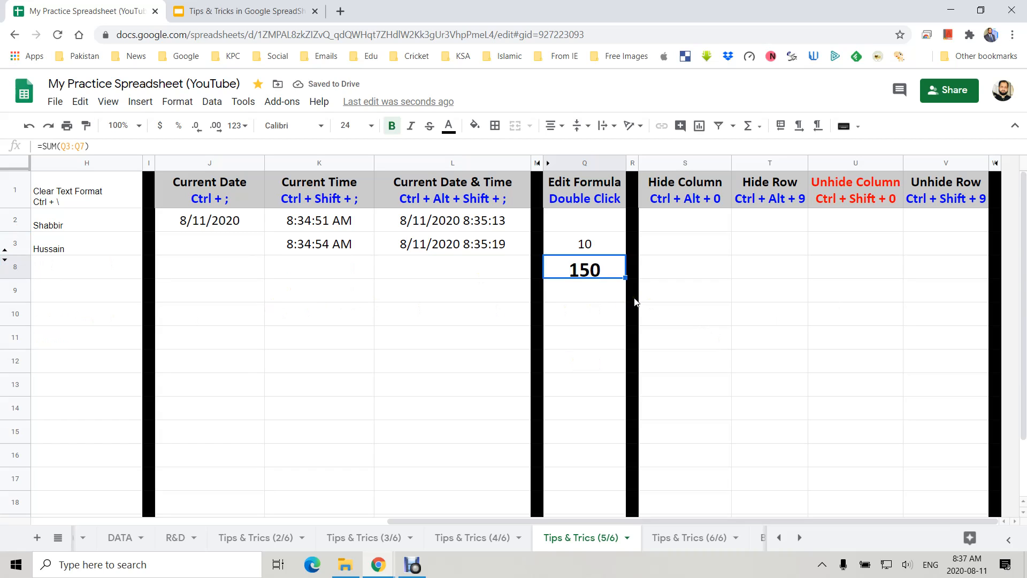
{"action": "left_click_drag", "start_coordinate": [589, 252], "coordinate": [586, 290]}
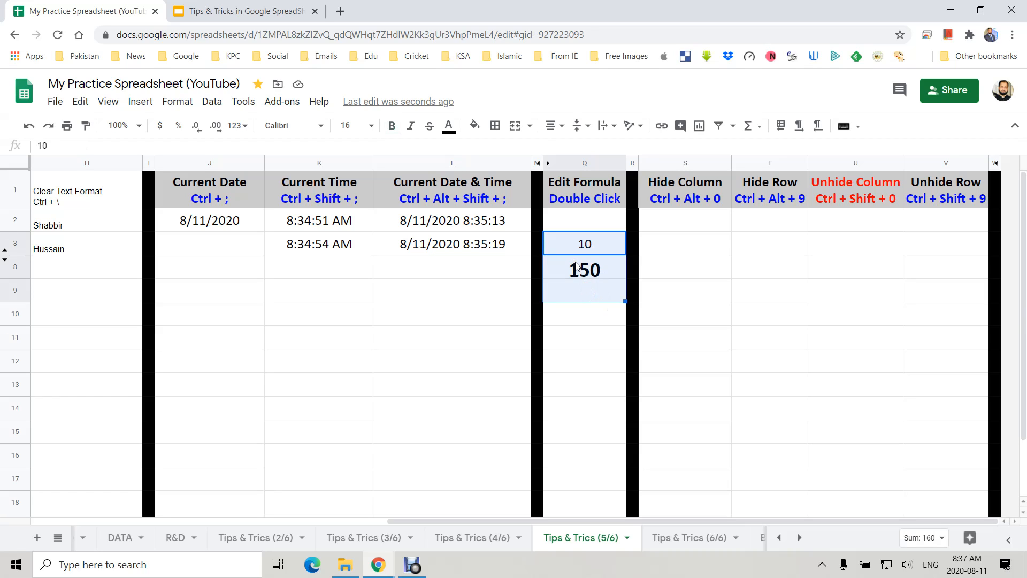
{"action": "key", "text": "ctrl+shift+9"}
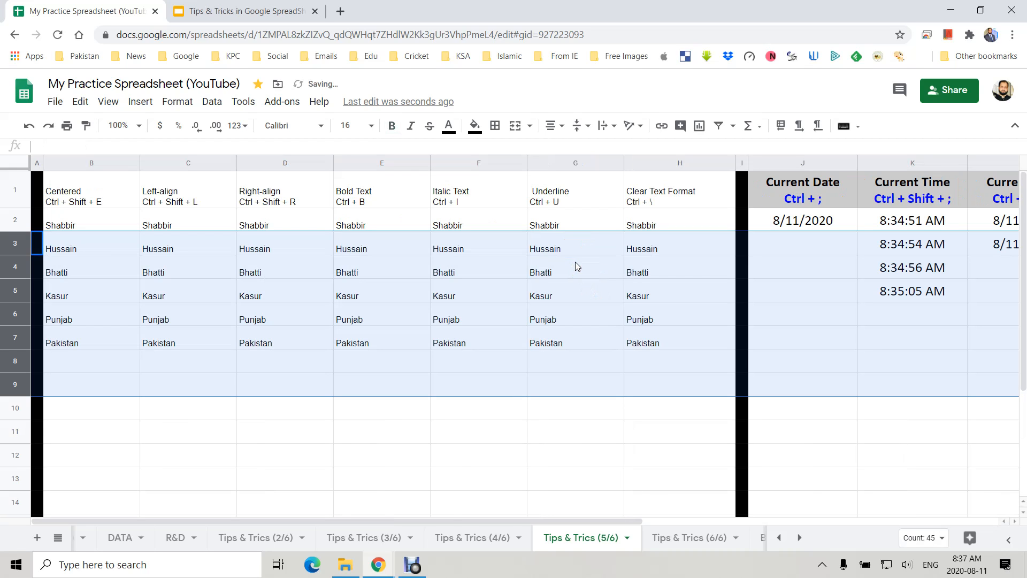
Unhide columns N through P between columns M and Q
{"action": "scroll", "coordinate": [612, 288], "scroll_direction": "right", "scroll_amount": 5}
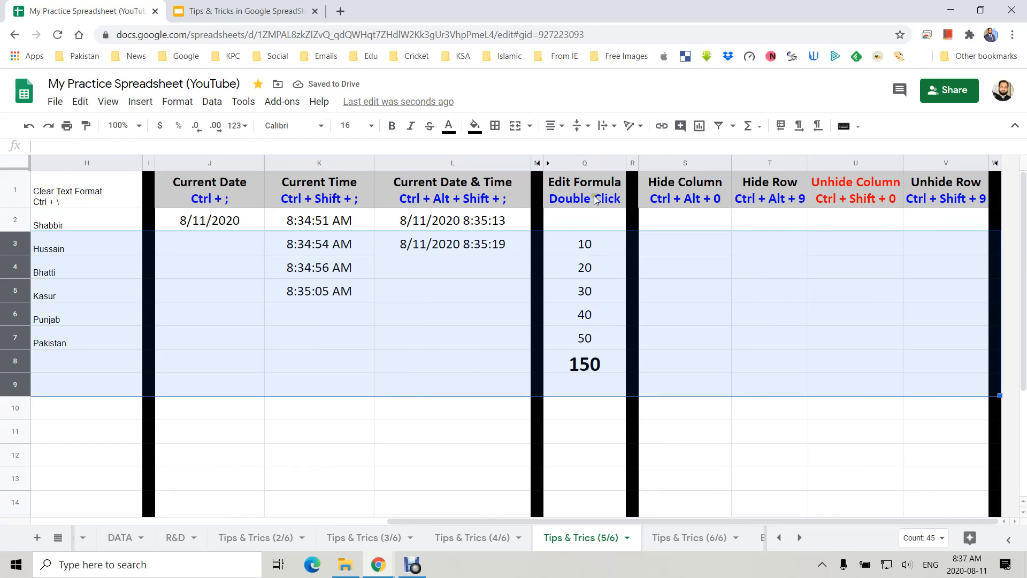
{"action": "left_click", "coordinate": [513, 164]}
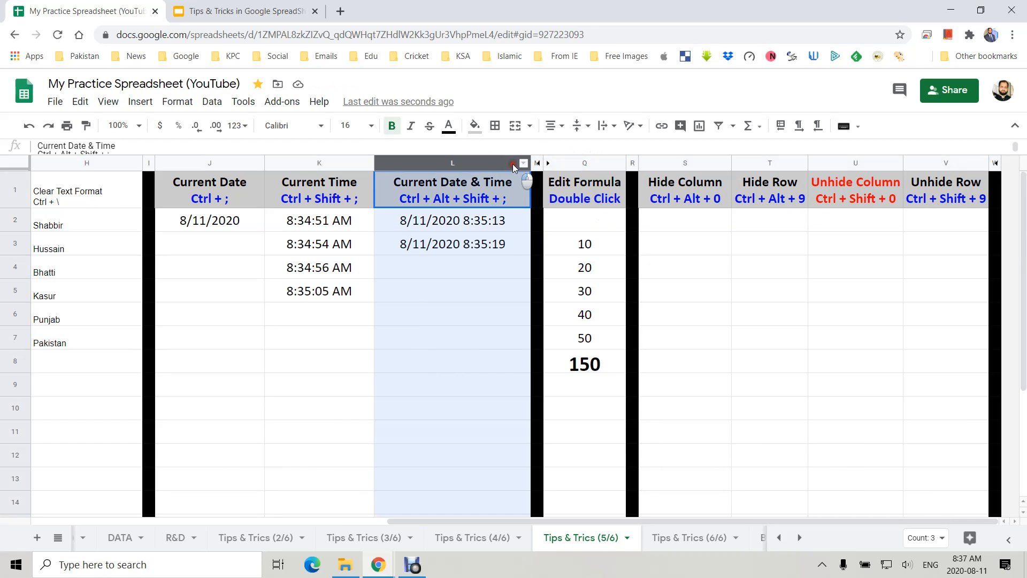
{"action": "left_click", "coordinate": [585, 163], "text": "shift"}
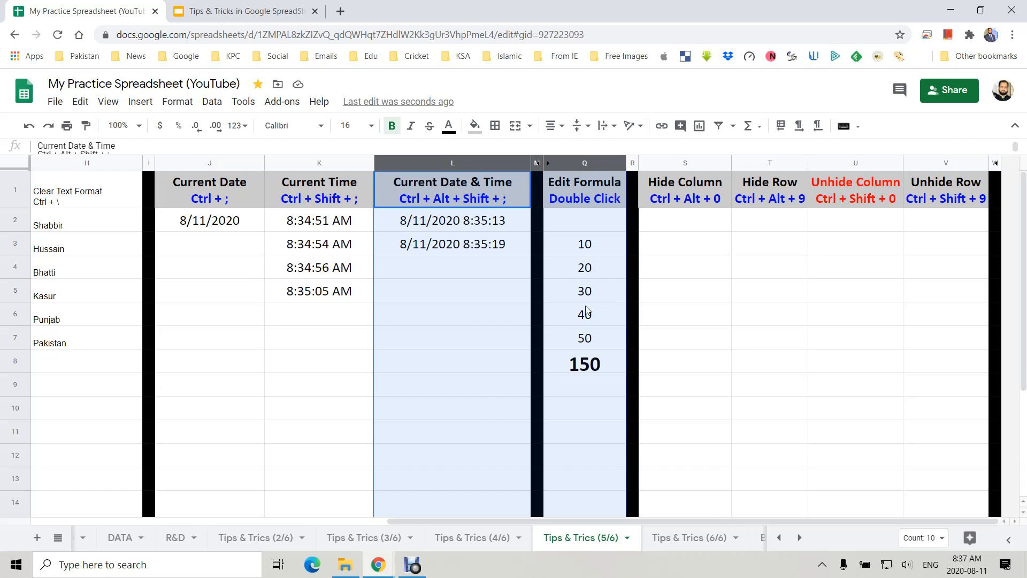
{"action": "left_click", "coordinate": [859, 201]}
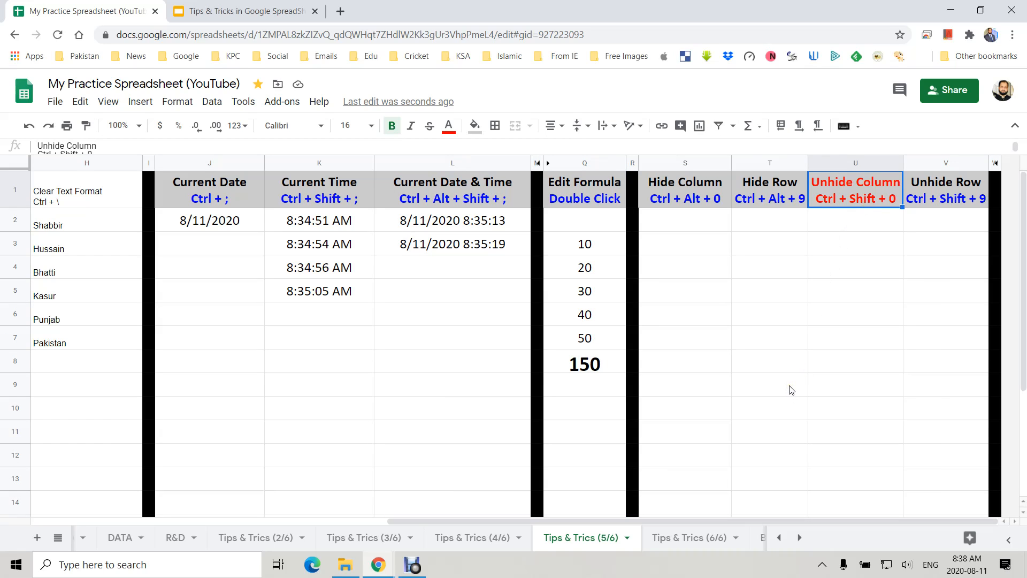
{"action": "left_click", "coordinate": [770, 272]}
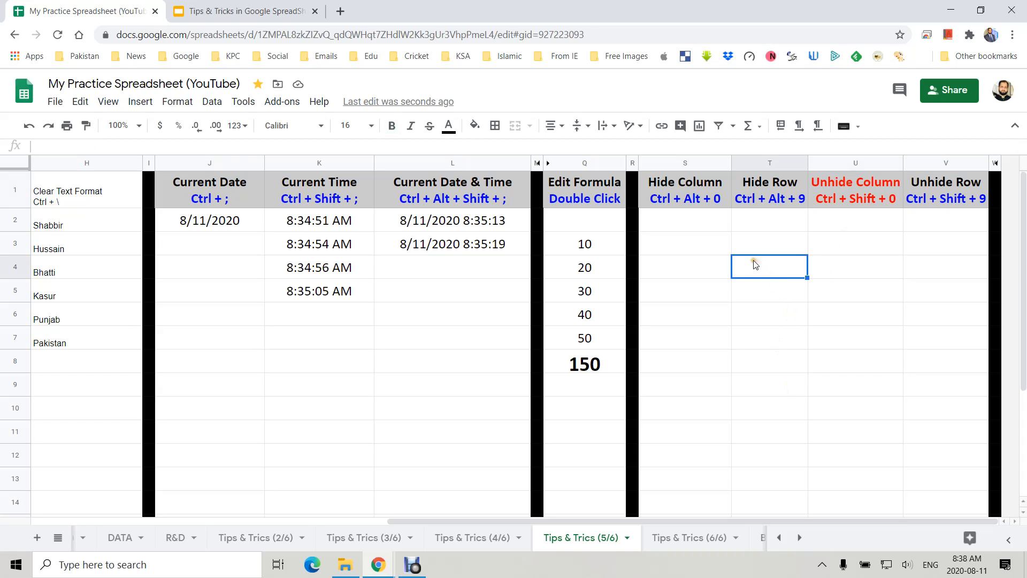
{"action": "left_click", "coordinate": [548, 166]}
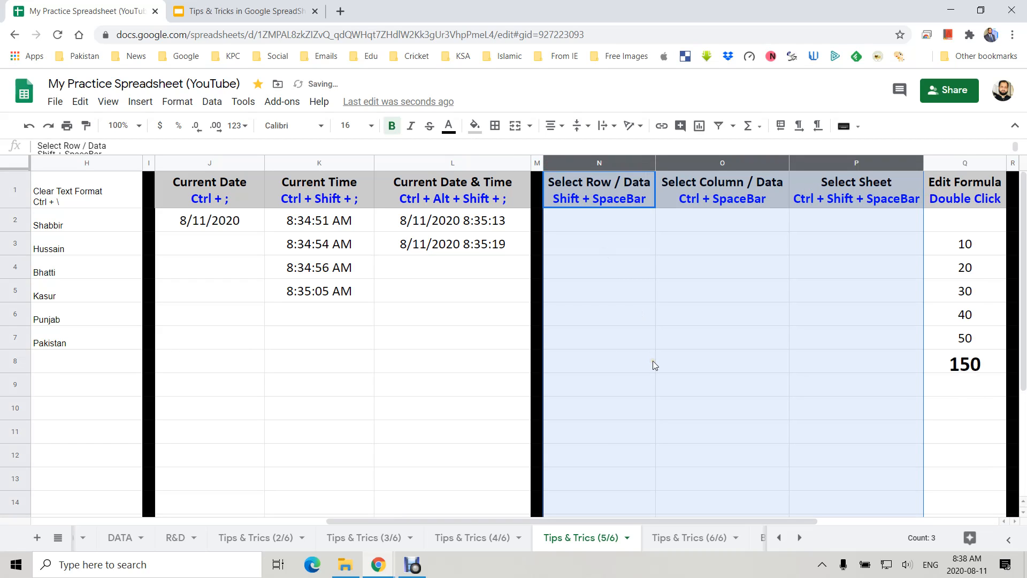
Hide column N and rows 3 through 11 using the cell selection N3:N11
{"action": "left_click_drag", "start_coordinate": [609, 251], "coordinate": [591, 425]}
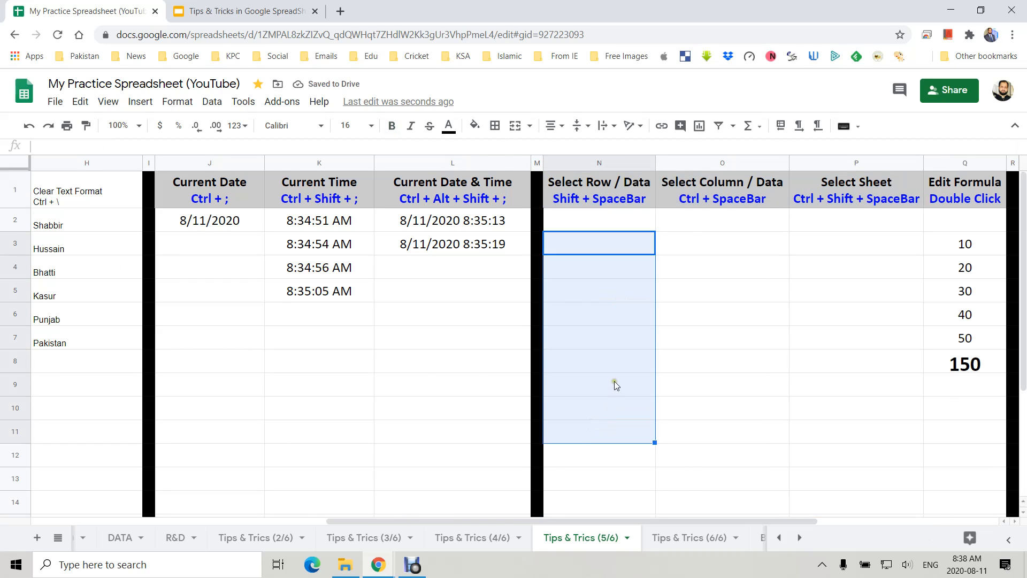
{"action": "scroll", "coordinate": [614, 381], "scroll_direction": "right", "scroll_amount": 5}
{"action": "scroll", "coordinate": [599, 311], "scroll_direction": "left", "scroll_amount": 4}
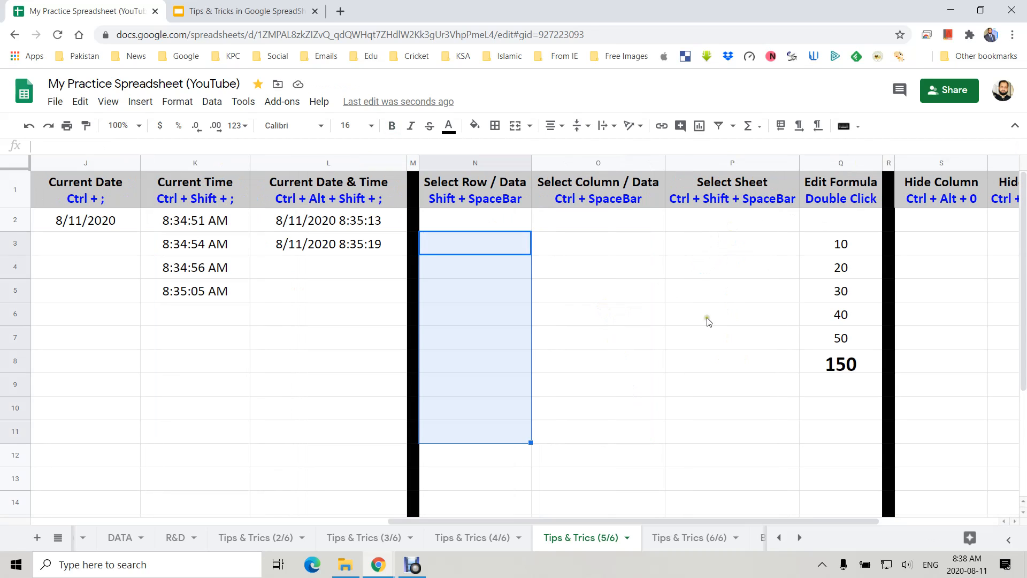
{"action": "scroll", "coordinate": [701, 321], "scroll_direction": "right", "scroll_amount": 4}
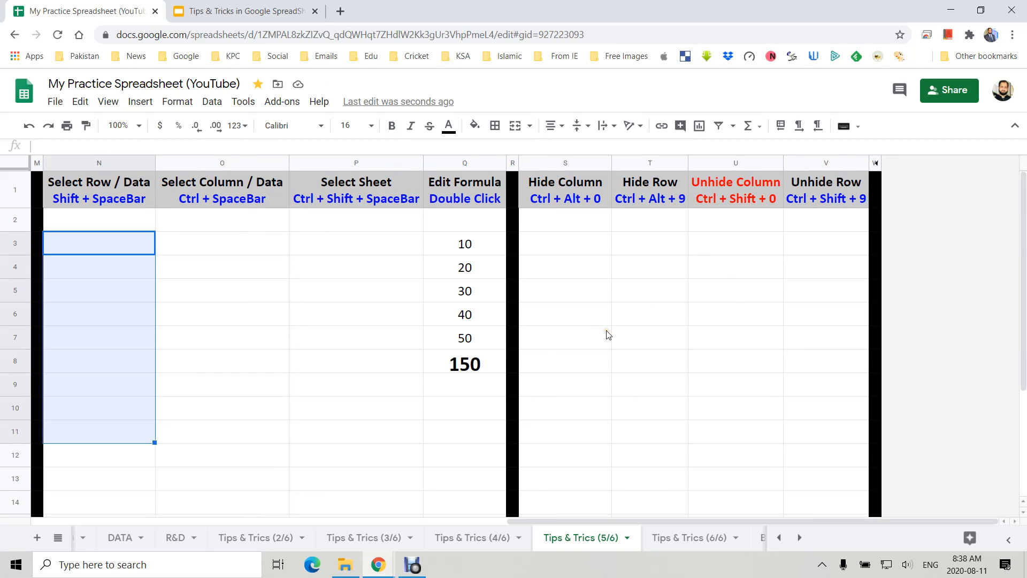
{"action": "key", "text": "ctrl+alt+0"}
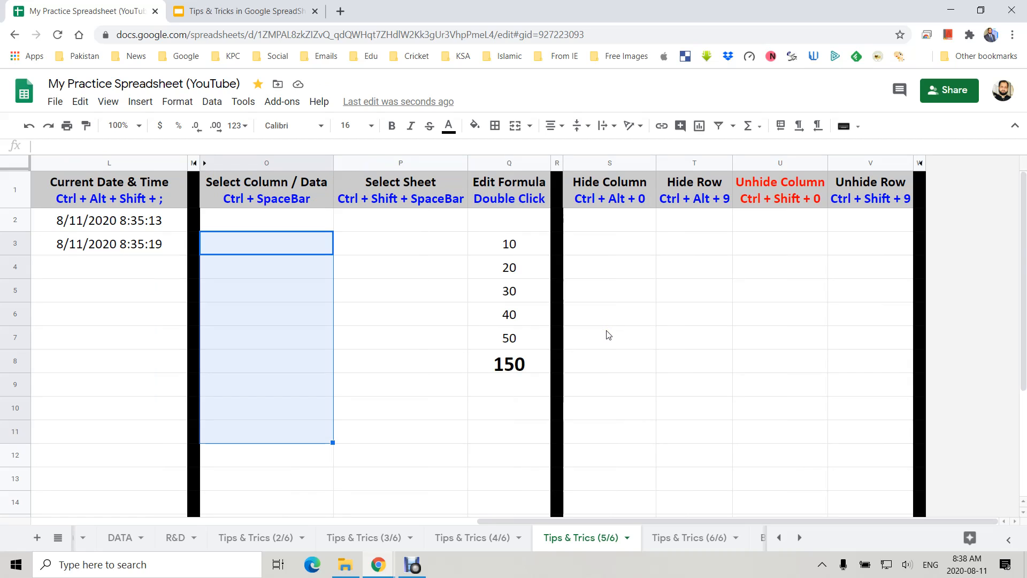
{"action": "key", "text": "ctrl+alt+9"}
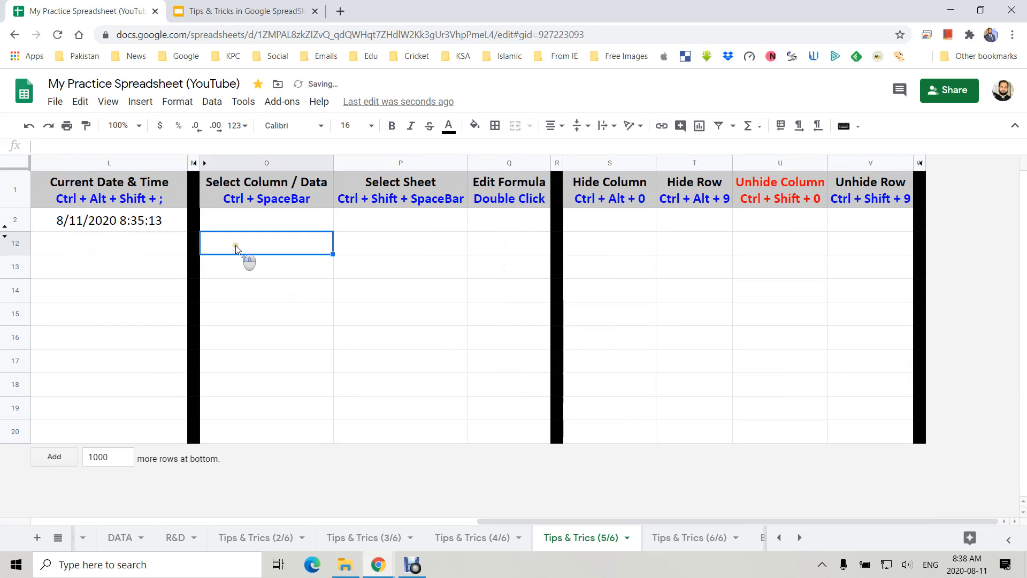
Unhide rows 3 through 11 and column N using the hidden-range markers in the row and column headers
{"action": "left_click", "coordinate": [5, 235]}
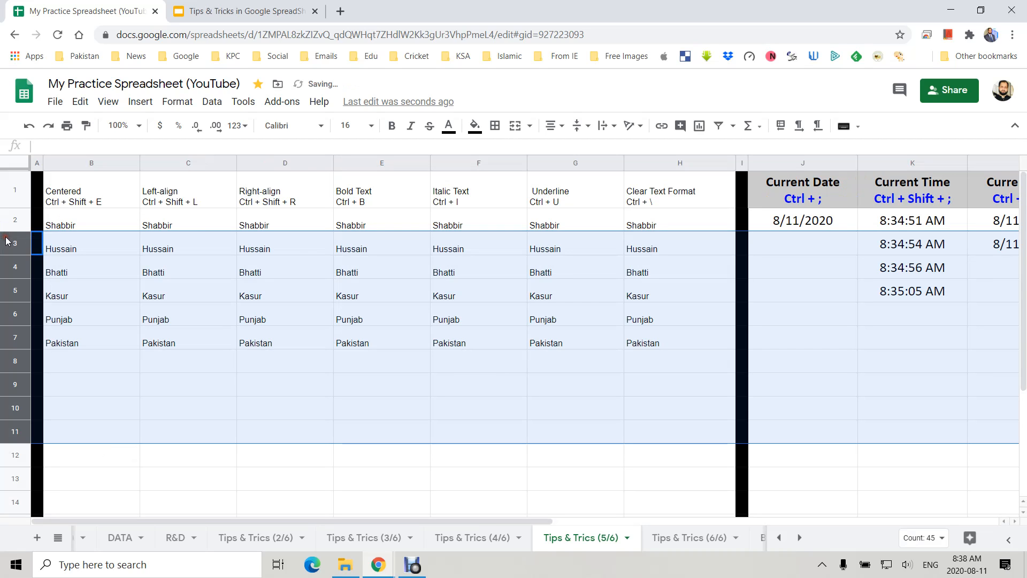
{"action": "scroll", "coordinate": [369, 284], "scroll_direction": "right", "scroll_amount": 6}
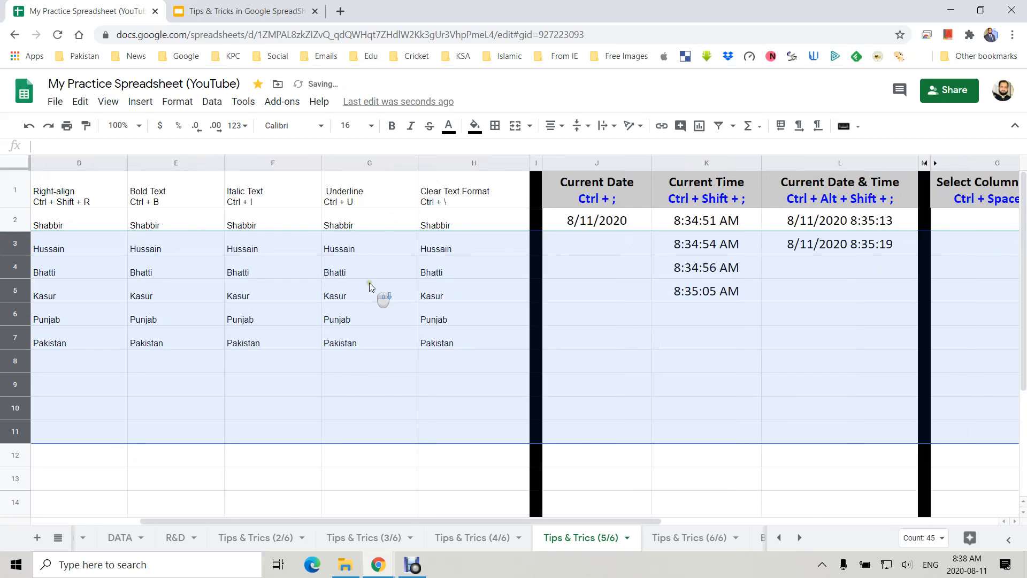
{"action": "left_click", "coordinate": [424, 164]}
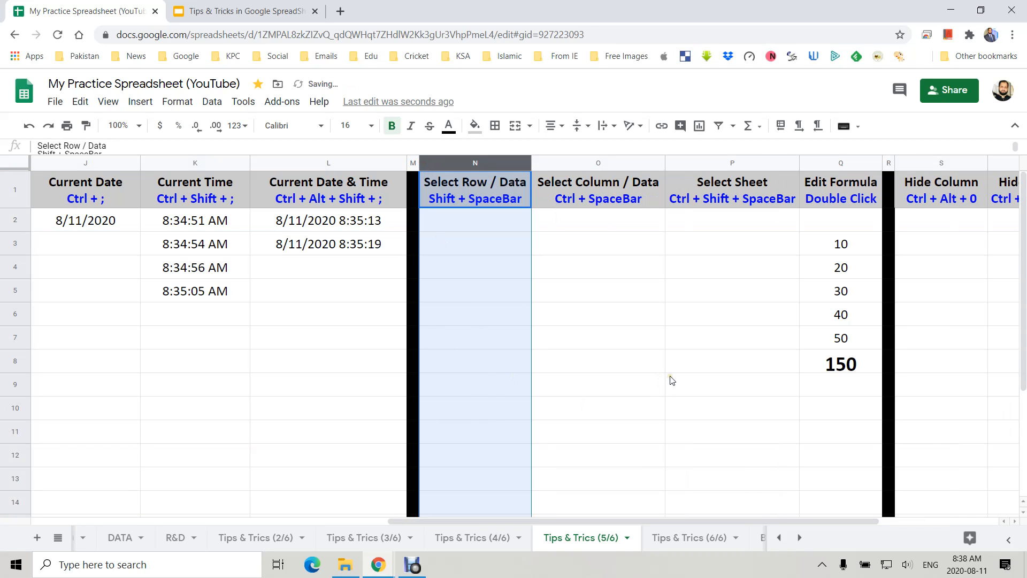
{"action": "left_click", "coordinate": [675, 375]}
{"action": "scroll", "coordinate": [675, 375], "scroll_direction": "right", "scroll_amount": 3}
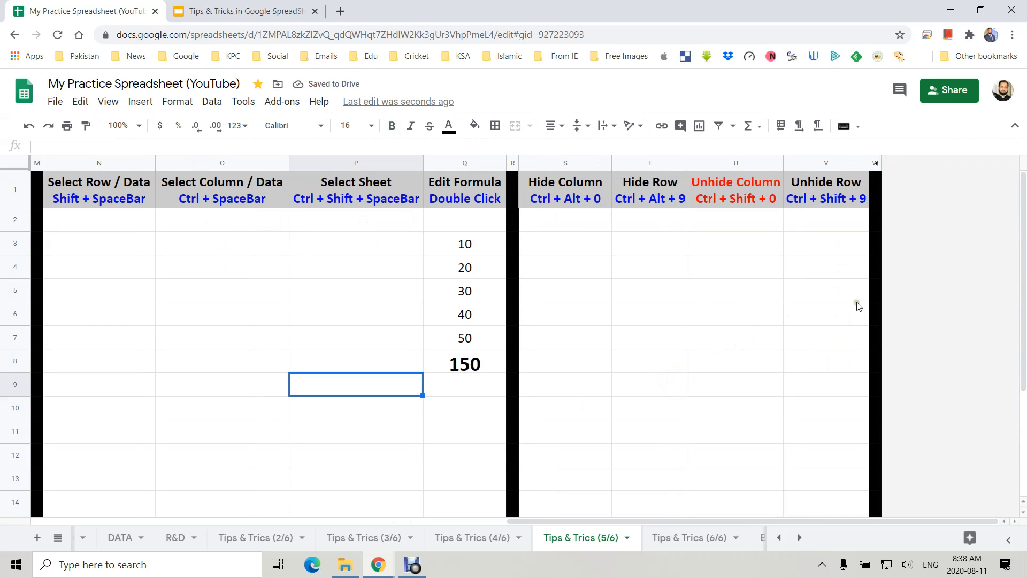
{"action": "left_click", "coordinate": [626, 293]}
Switch to the Google Slides presentation, present it from the Practice Time slide, and advance to the Feedback and Comments slide
{"action": "left_click", "coordinate": [241, 11]}
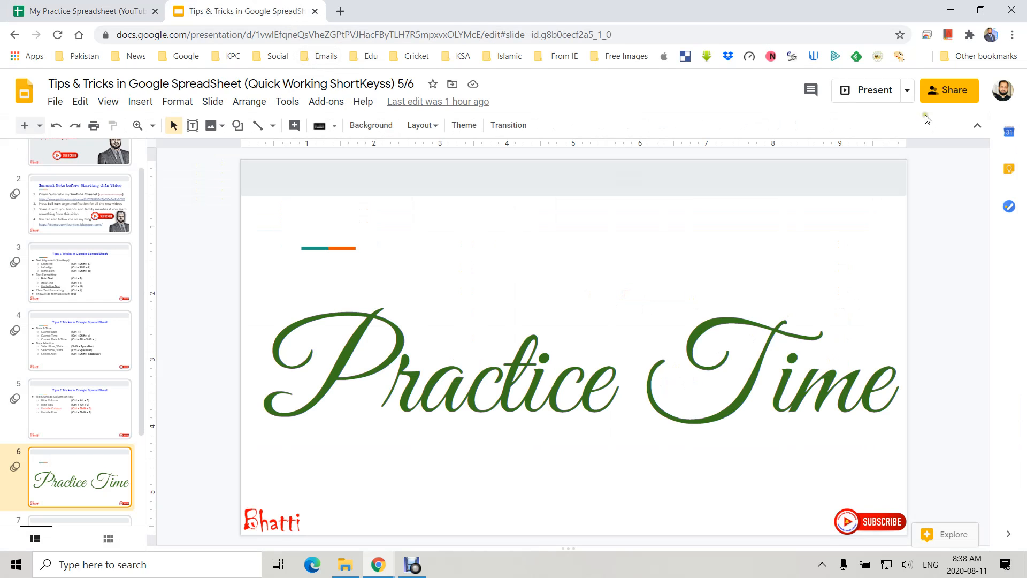
{"action": "left_click", "coordinate": [865, 101]}
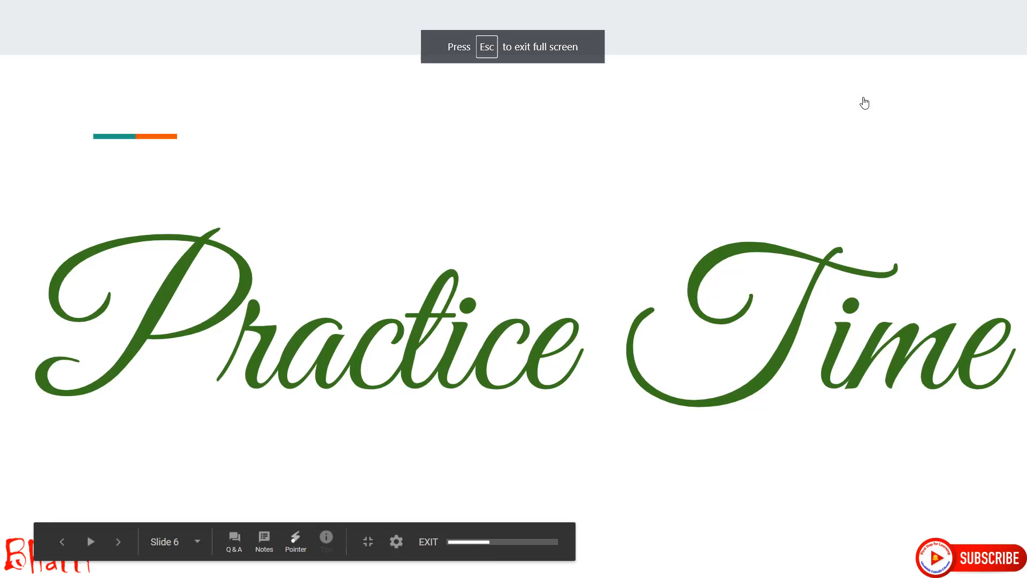
{"action": "key", "text": "Right"}
{"action": "key", "text": "Right"}
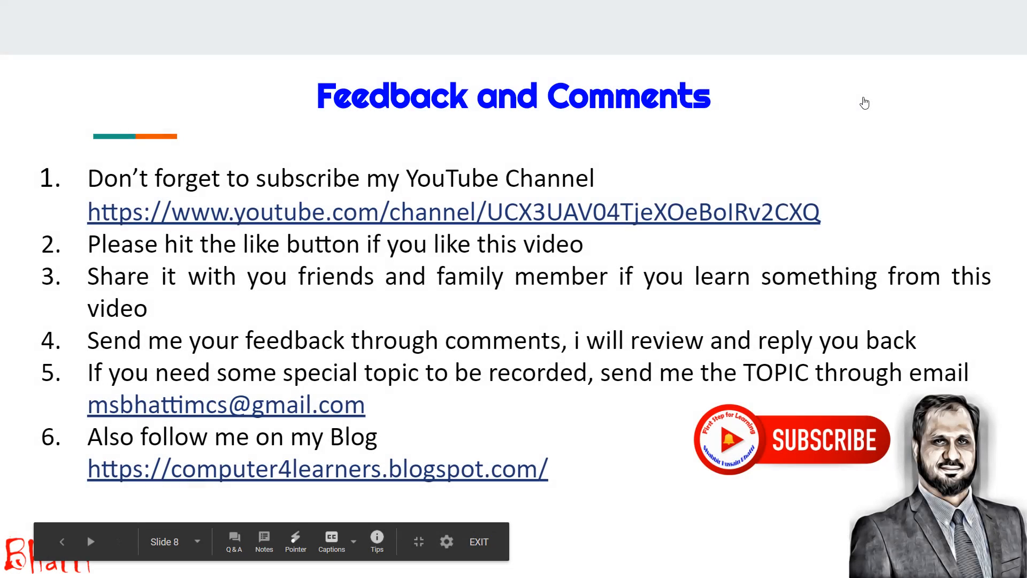